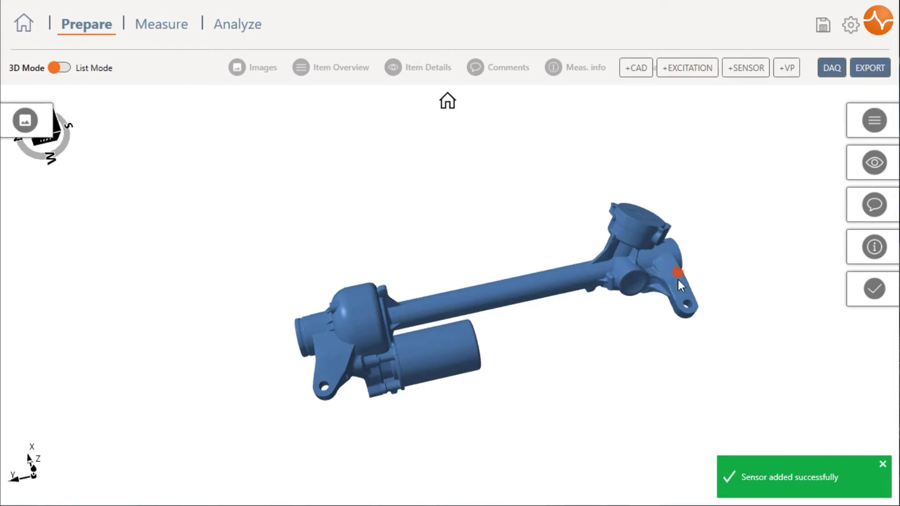
Step: Place a second sensor on the underside of the mounting arm's end, next to the bolt hole
left_click_drag(680, 322, 587, 221)
scroll(689, 294, "up", 5)
left_click_drag(653, 261, 647, 153)
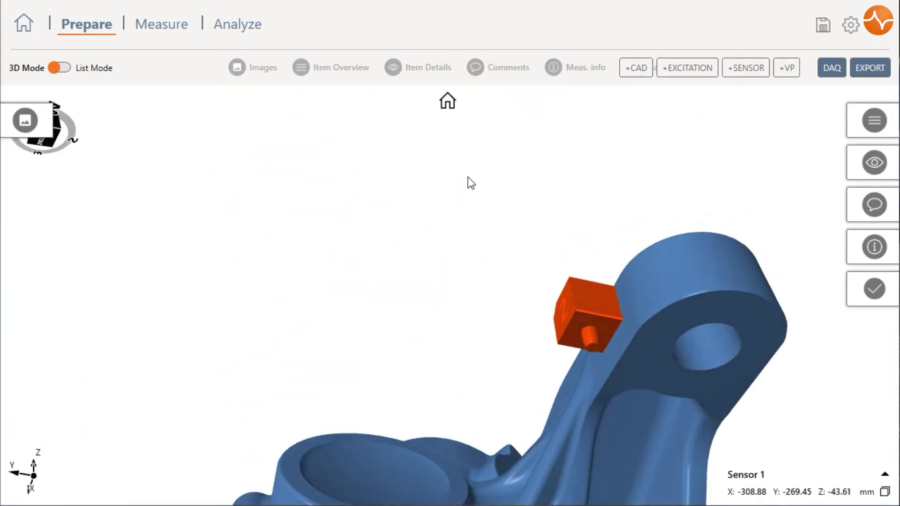
scroll(480, 238, "down", 3)
left_click(468, 222)
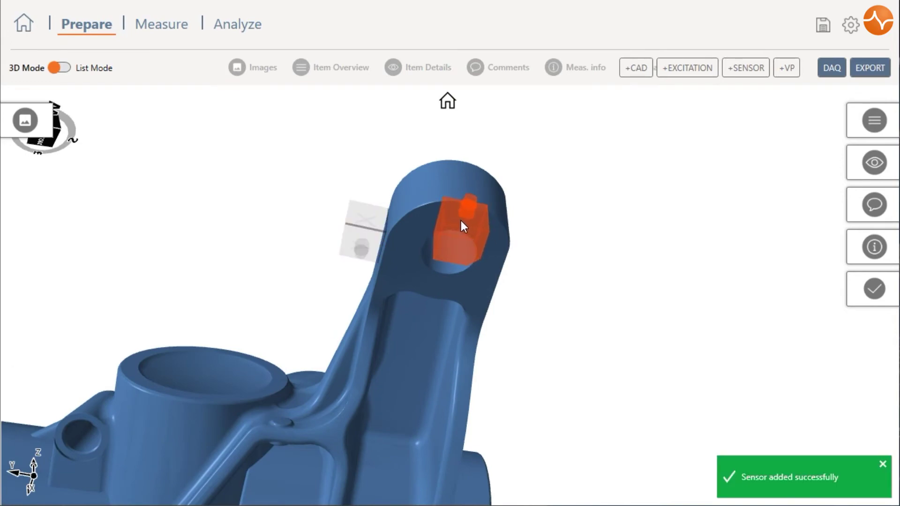
Step: Set the mounting angle of the sensor on the arm's underside to 180
right_click(460, 220)
left_click(469, 244)
double_click(630, 288)
type("180")
key("Return")
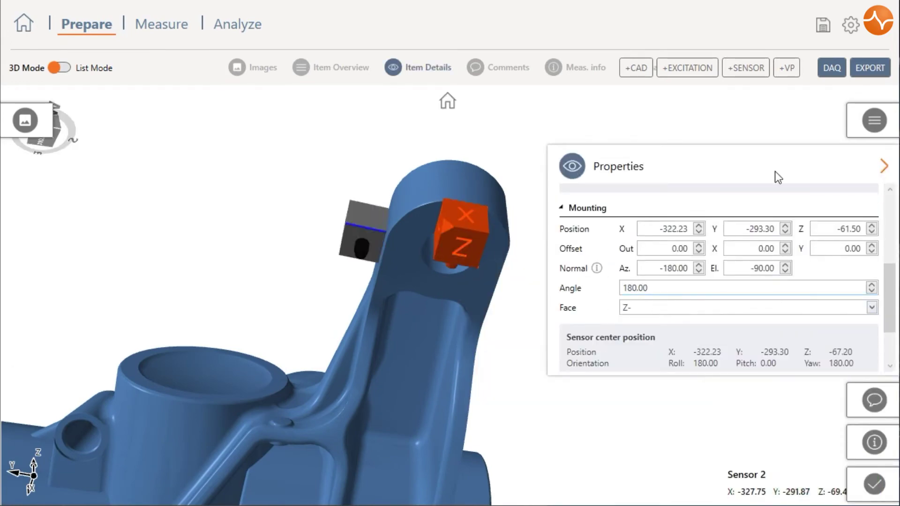
Step: Place a third sensor on the side of the mounting arm opposite the first one
left_click_drag(629, 227, 506, 422)
scroll(401, 330, "up", 2)
left_click(401, 330)
Step: Place seven excitation points on the arm's end: four on the top face and three around its side walls
scroll(679, 257, "up", 3)
mouse_move(678, 257)
left_mouse_down()
mouse_move(591, 378)
mouse_move(560, 366)
left_mouse_up()
left_click(400, 261)
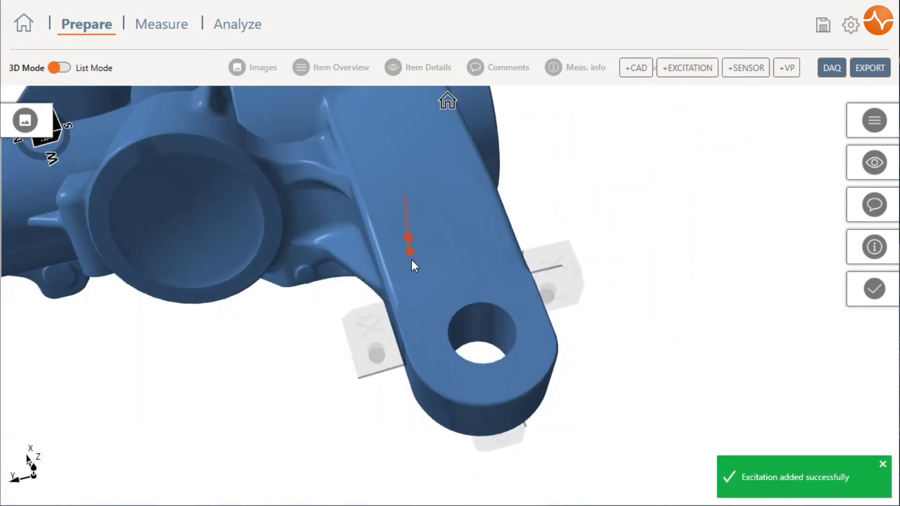
left_click(499, 255)
left_click(441, 378)
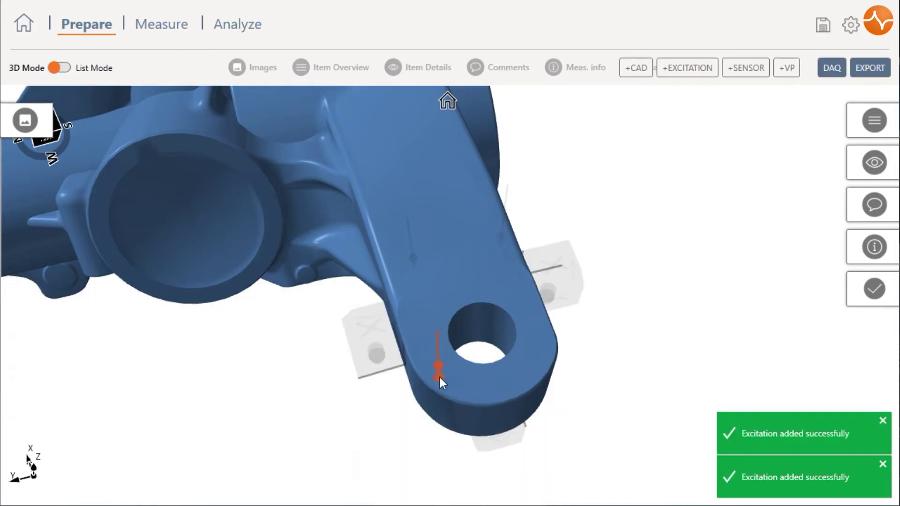
left_click(546, 353)
left_click_drag(545, 353, 535, 414)
left_click(624, 340)
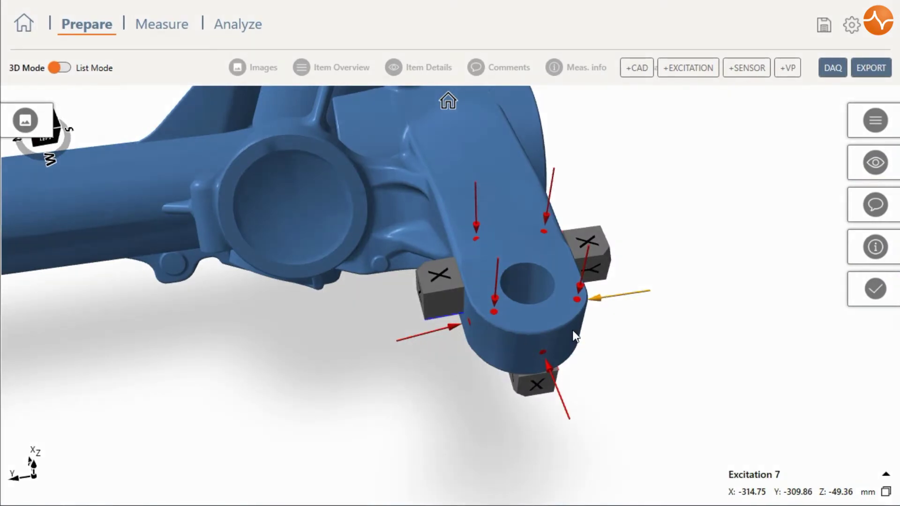
Step: Select the three sensors around the bolt hole and add a virtual point inside the hole
left_click(593, 247)
left_click(432, 281, "ctrl")
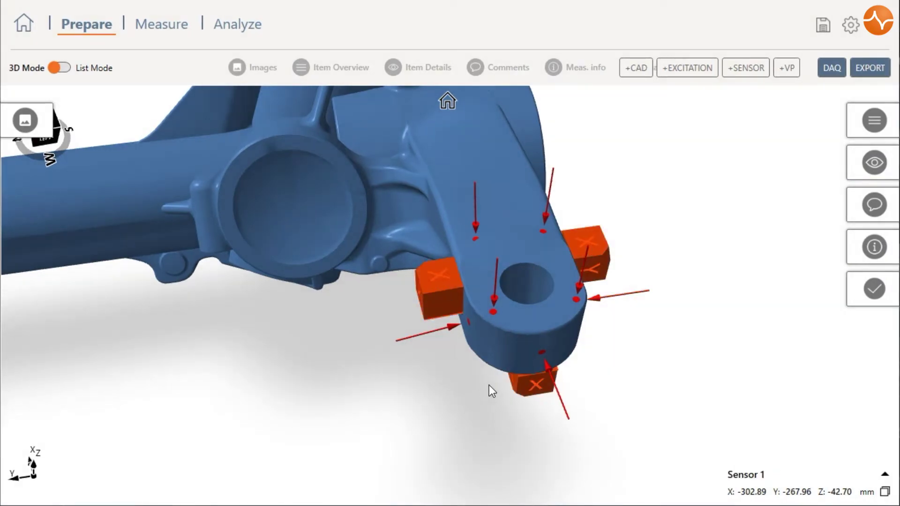
left_click_drag(565, 353, 560, 389)
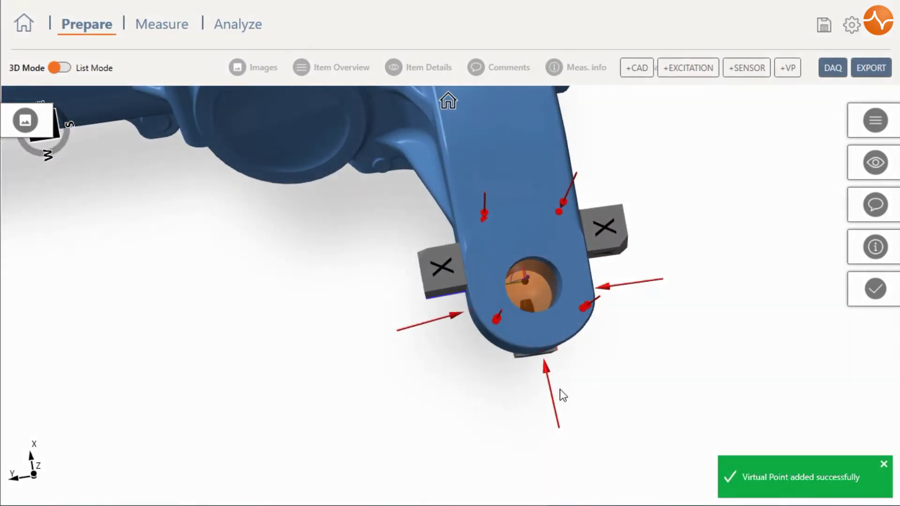
Step: Review the item lists in list mode, set the virtual point's position to X -311.00 and Z -56.90, and return to the 3D view
left_click(64, 67)
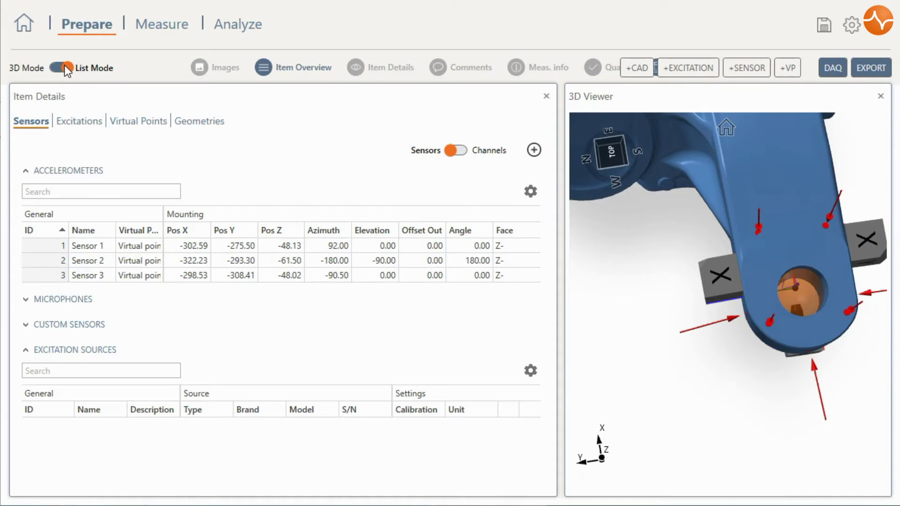
left_click(98, 125)
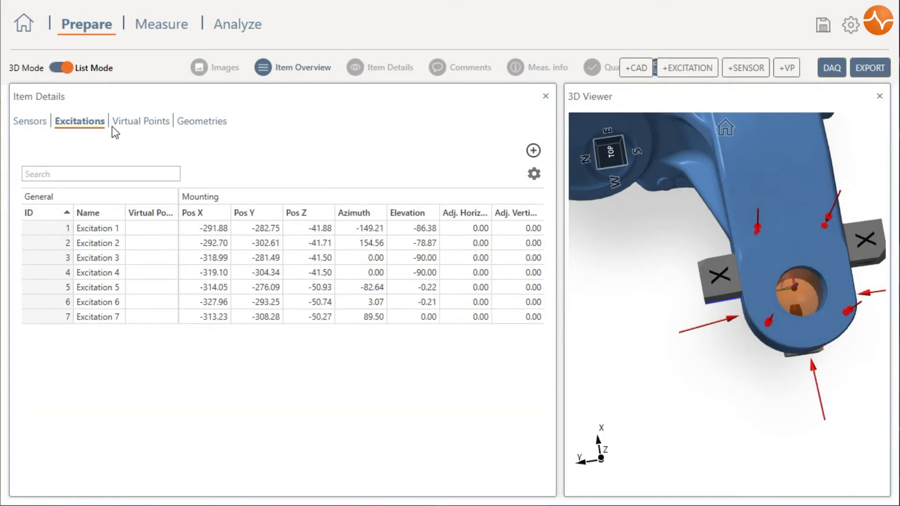
left_click(135, 124)
left_click(212, 123)
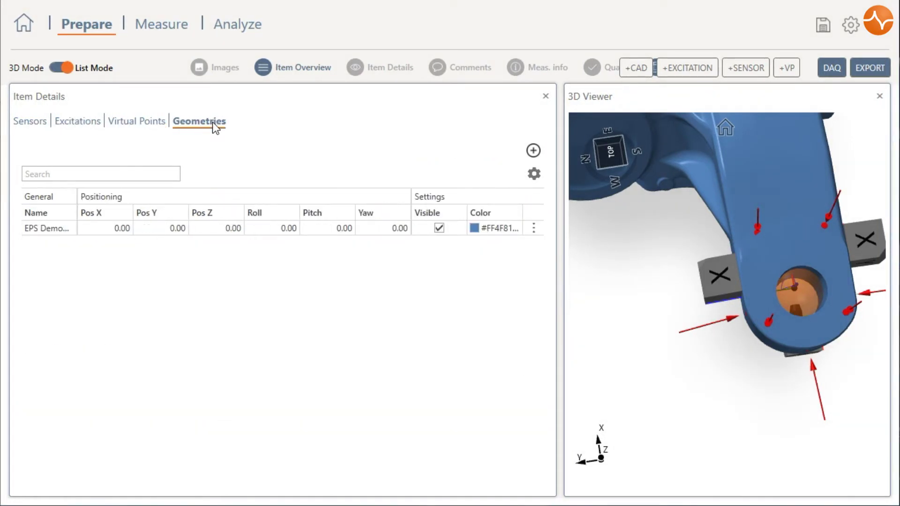
left_click(138, 124)
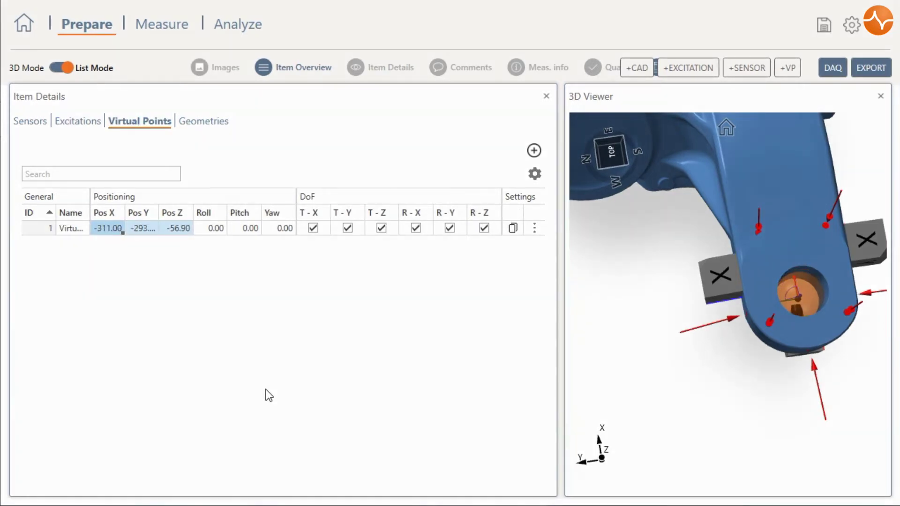
left_click(64, 70)
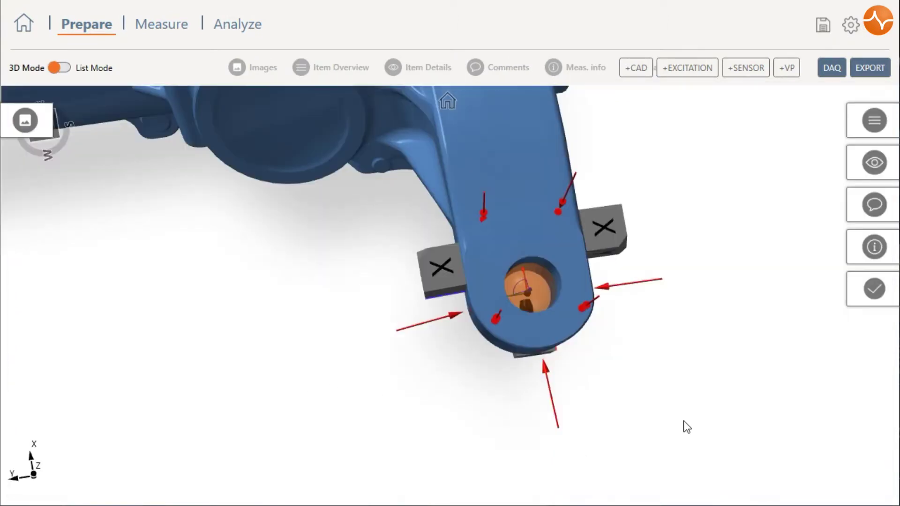
Step: Assign the seven excitations around the bolt hole to its virtual point
right_click(441, 272)
left_click(376, 384)
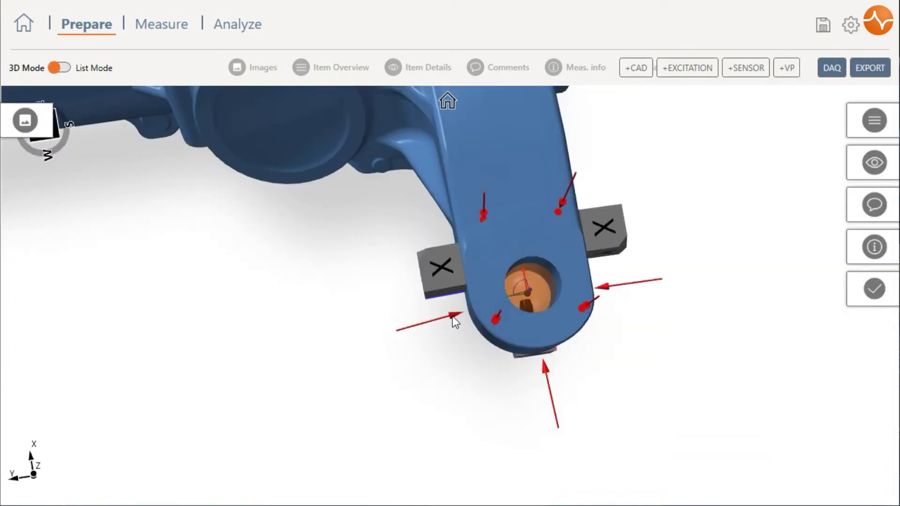
left_click(451, 323, "ctrl")
left_click(543, 368, "ctrl")
left_click(496, 318, "ctrl")
left_click(584, 307, "ctrl")
left_click(623, 291, "ctrl")
left_click(561, 202, "ctrl")
right_click(491, 215)
mouse_move(563, 289)
left_click(665, 310)
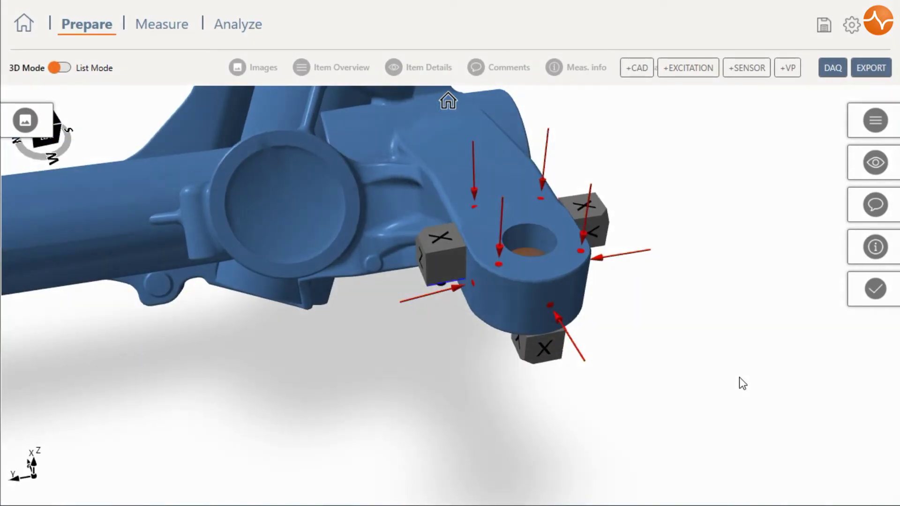
Step: Assign the excitations on the second mounting arm, on the motor end, to that arm's virtual point
scroll(691, 205, "down", 5)
scroll(408, 387, "up", 6)
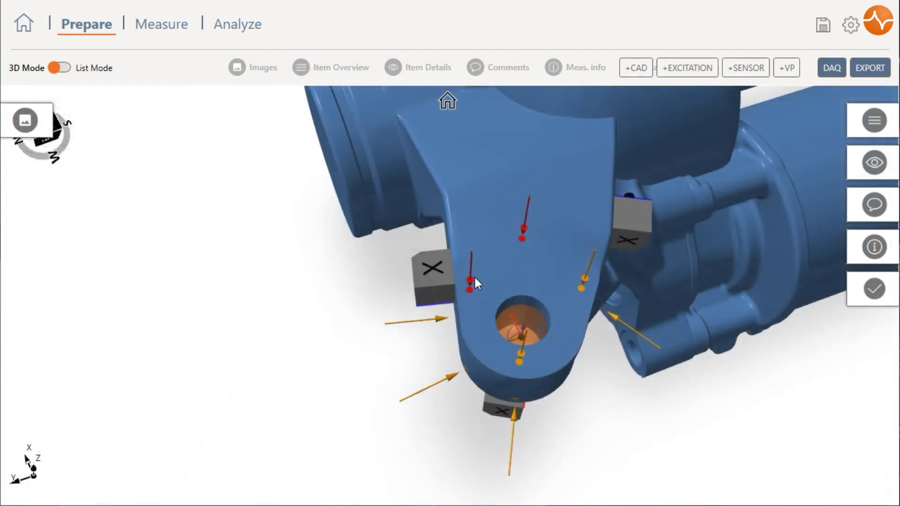
right_click(518, 229)
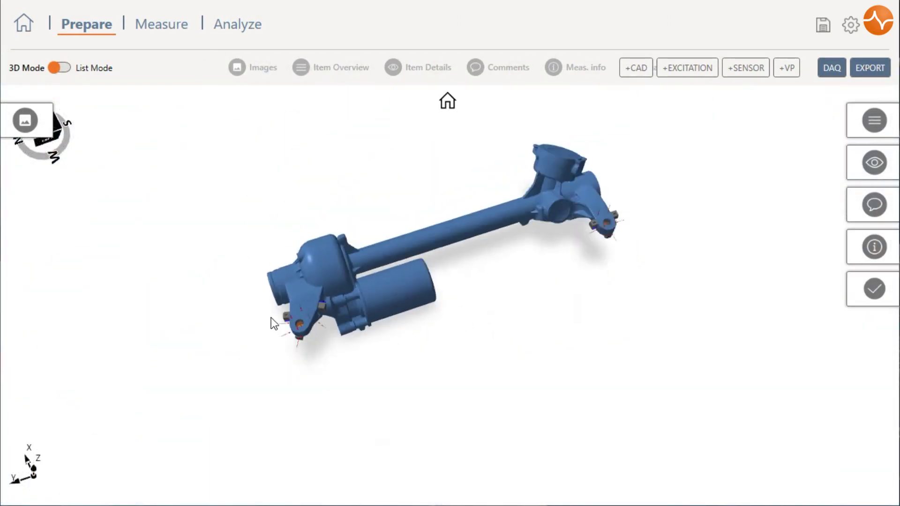
Step: Place a sensor near the middle of the long tube between the two mounting arms
scroll(436, 254, "up", 5)
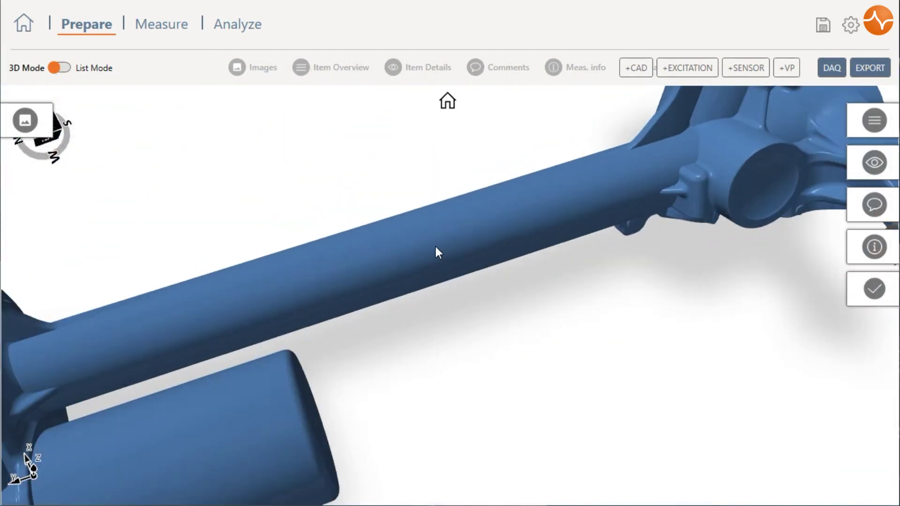
left_click(423, 247)
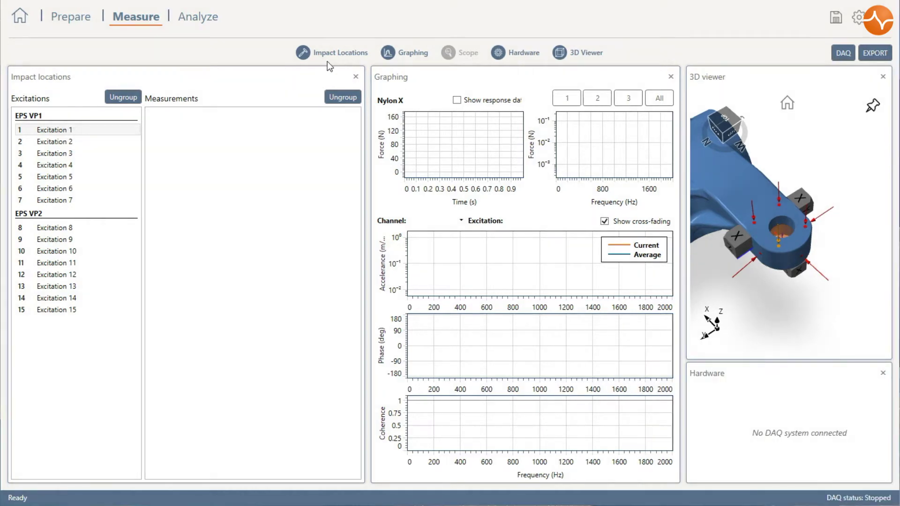
Step: Connect to the data acquisition system at 192.168.100.6 and continue to the measurement settings
left_click(843, 52)
left_click(316, 269)
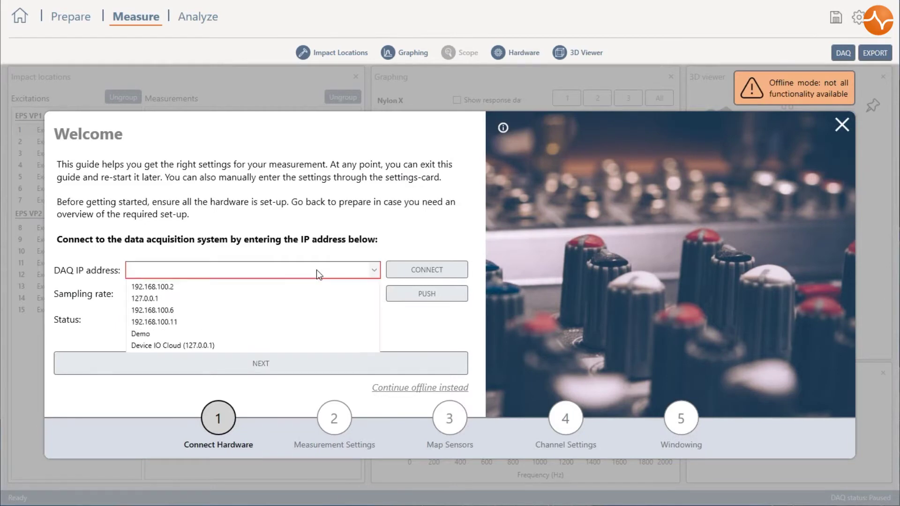
left_click(289, 310)
left_click(403, 269)
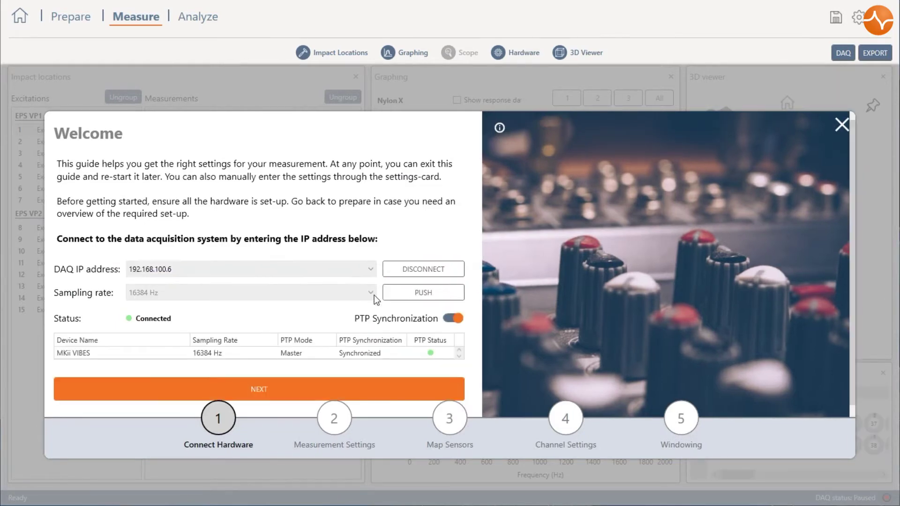
left_click(379, 386)
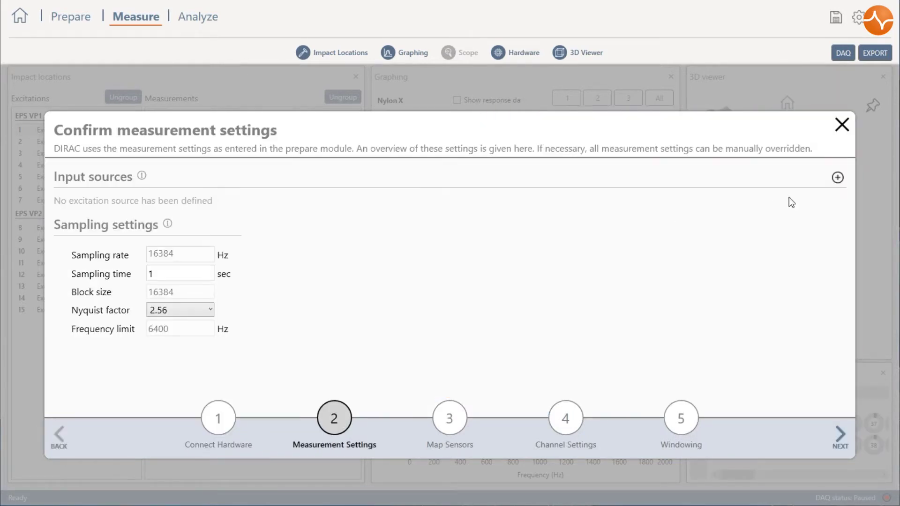
Step: Add the PCB 086C03 and PCB 086D05 impact hammers as the two input sources
left_click(838, 178)
left_click(314, 228)
left_click(359, 402)
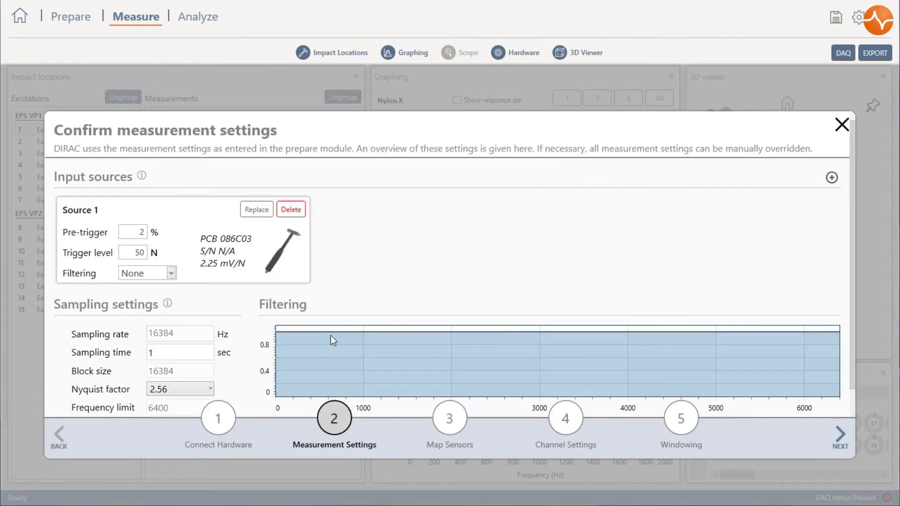
scroll(703, 243, "down", 1)
left_click(832, 157)
left_click(317, 197)
left_click(350, 404)
Step: Set Source 1 to High Pass filtering with a 250 Hz cut-off and Source 2 to Low Pass filtering
left_click(149, 253)
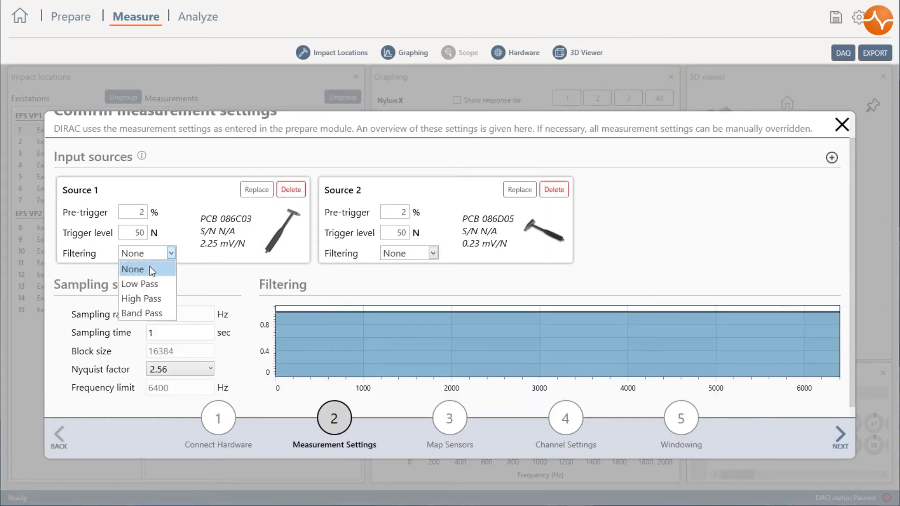
left_click(154, 299)
left_click(395, 257)
left_click(401, 283)
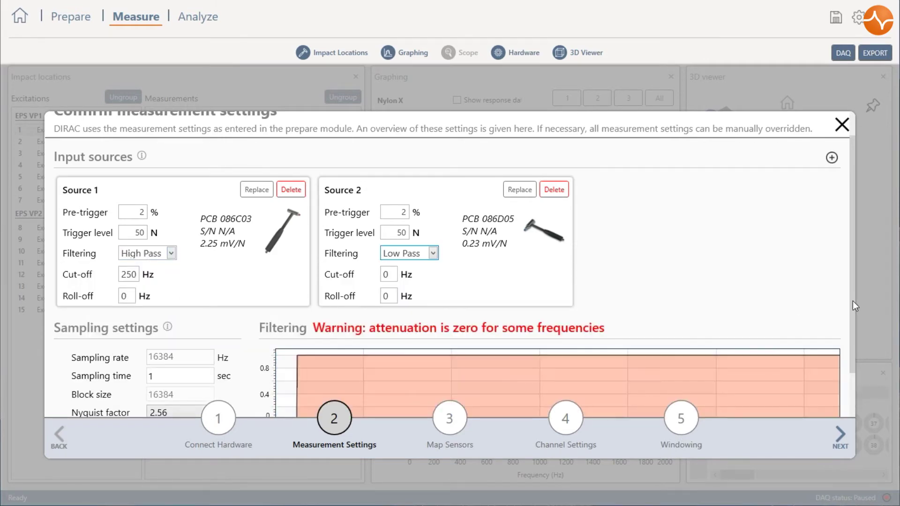
Step: Set Source 1's roll-off to 50 Hz and fill in the Low Pass filter values of Source 2
scroll(861, 326, "up", 1)
scroll(861, 325, "down", 3)
left_click(124, 252)
type("5")
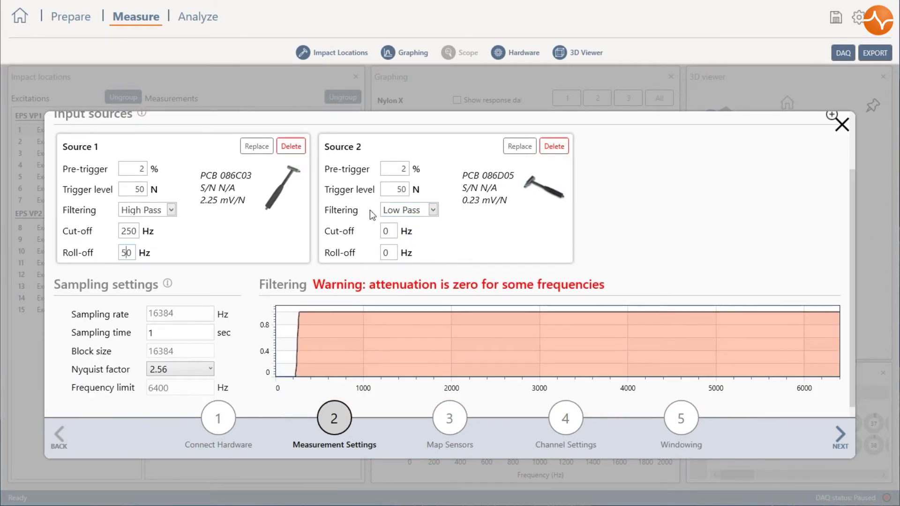
type("255")
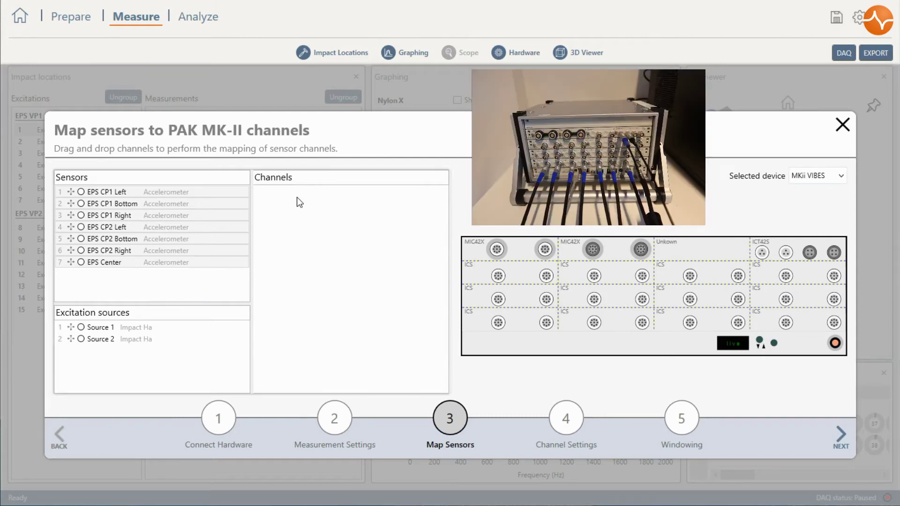
Step: Map all seven EPS accelerometers to consecutive connectors in the lowest ICS row, starting with the first connector
left_click(107, 192)
left_click(105, 262, "shift")
left_click_drag(133, 203, 500, 323)
Step: Map Source 1 and Source 2 to the first two connectors of the ICT42S module and continue to the channel settings
left_click_drag(94, 327, 761, 252)
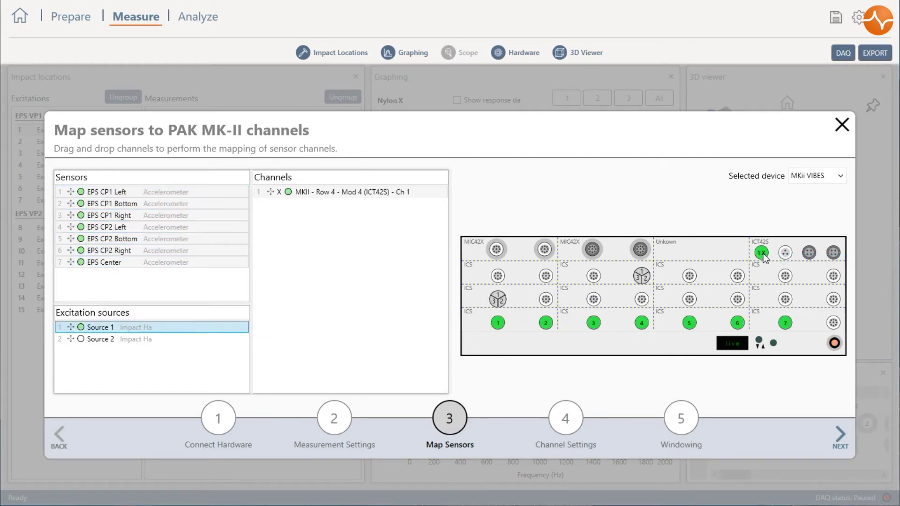
left_click(167, 339)
left_click_drag(167, 339, 785, 253)
left_click(841, 435)
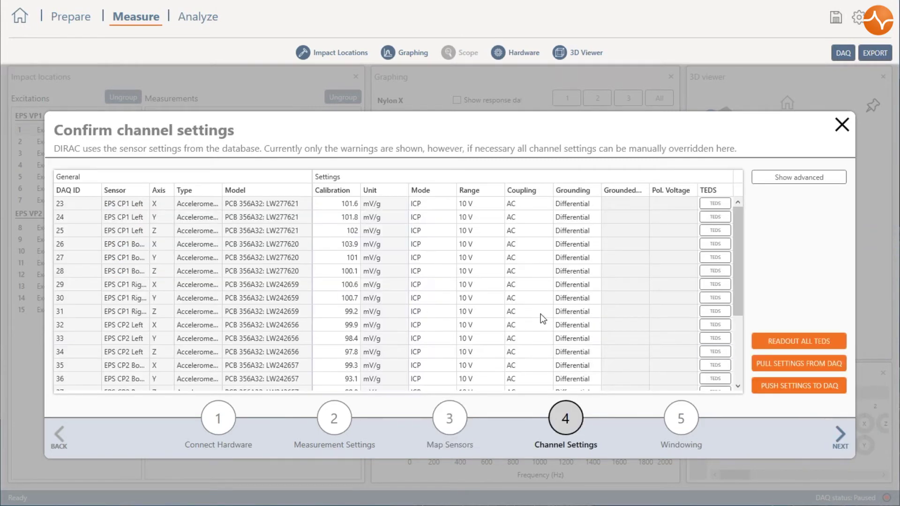
Step: Review the channel settings of all mapped sensors and continue to windowing
scroll(539, 320, "down", 5)
scroll(539, 316, "up", 3)
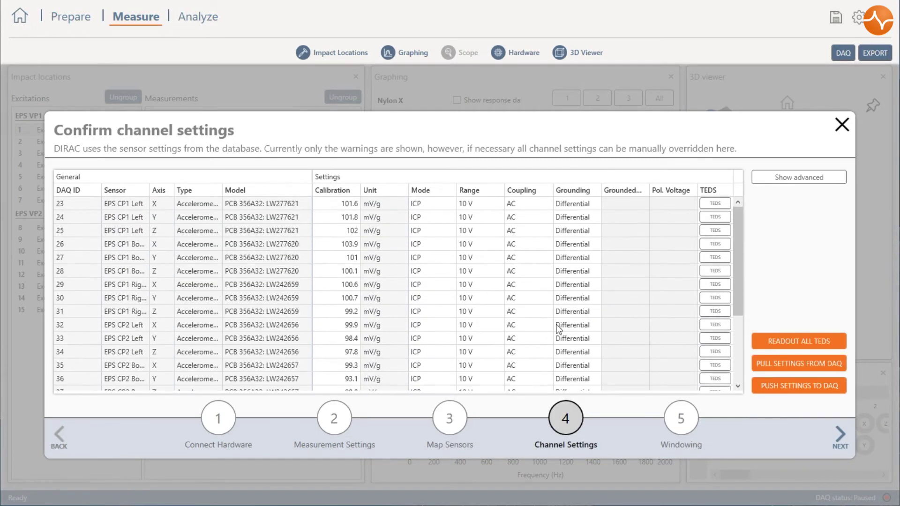
left_click(842, 442)
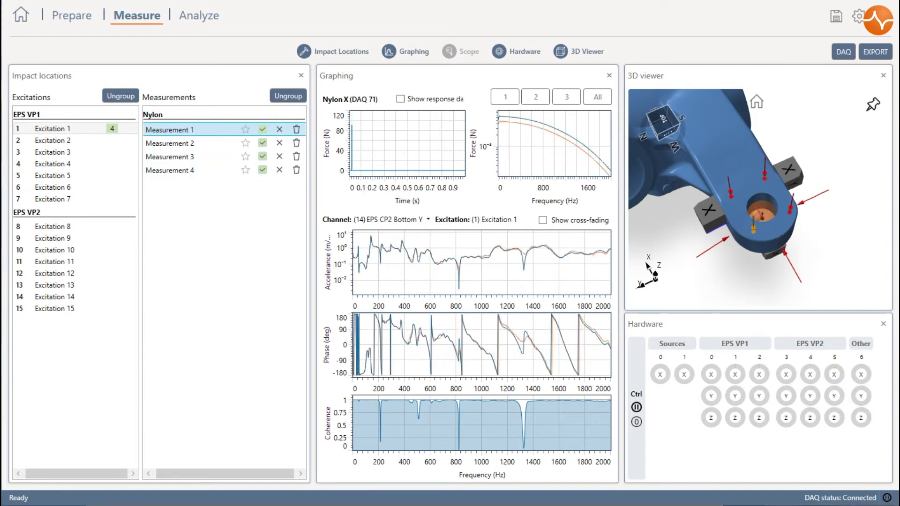
Step: Check Measurement 4 of Excitation 1 with its response data displayed, hide that data again, and switch to Excitation 2
left_click(170, 170)
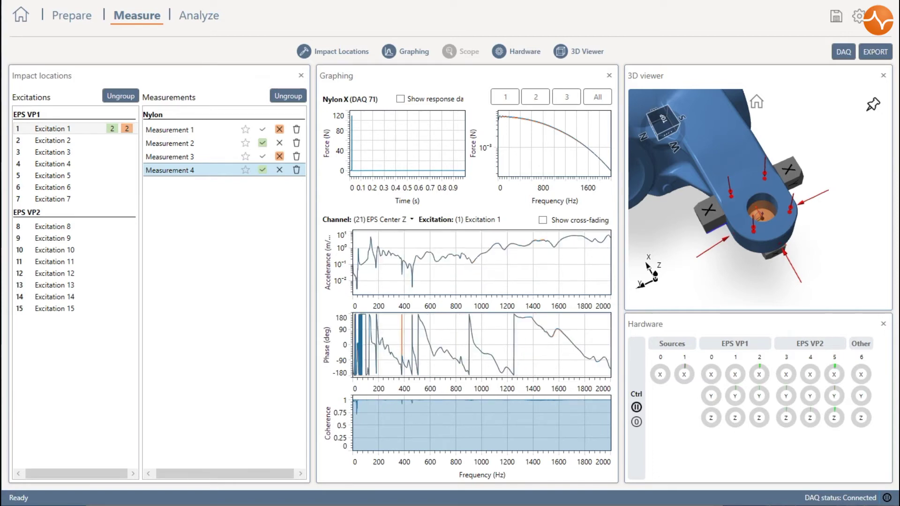
left_click(400, 100)
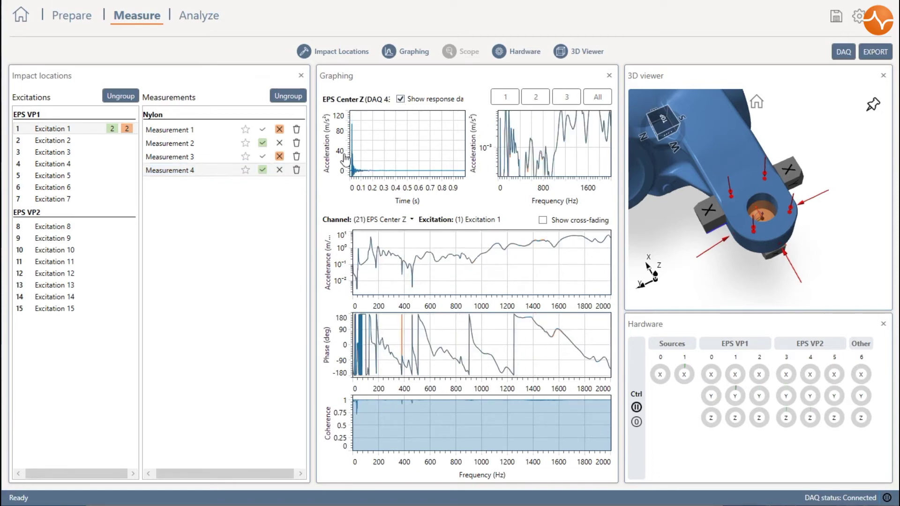
left_click(400, 99)
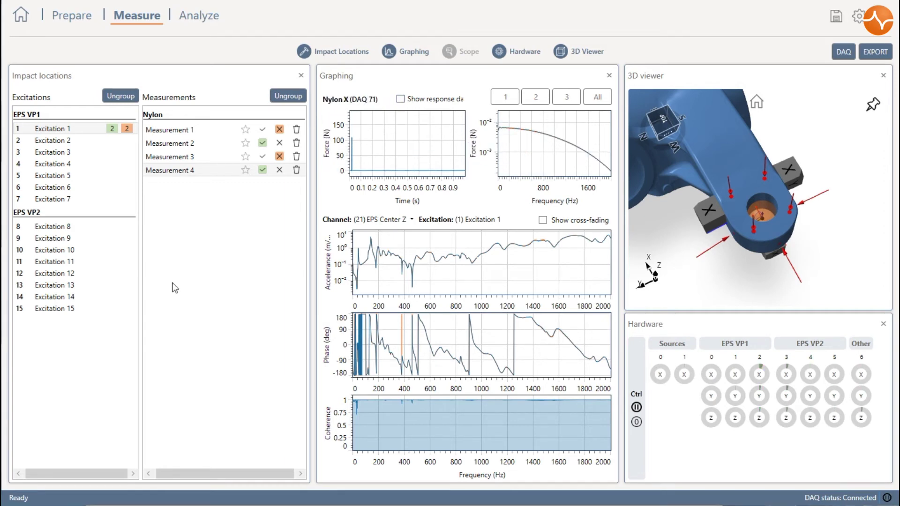
left_click(87, 139)
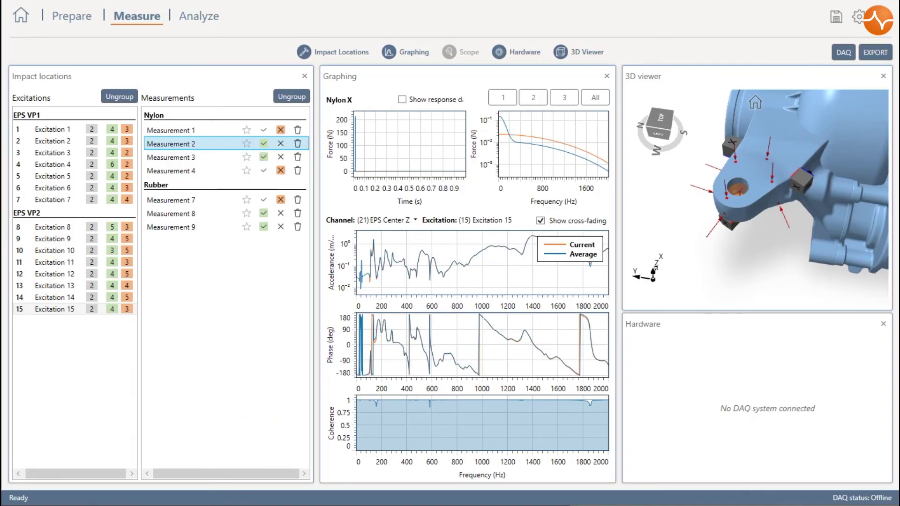
Step: Review Excitation 15's measurements through rubber Measurement 9, narrowing the plotted frequency range to about 0 to 400 Hz
key("Down")
key("Down")
key("Down")
key("Down")
key("Down")
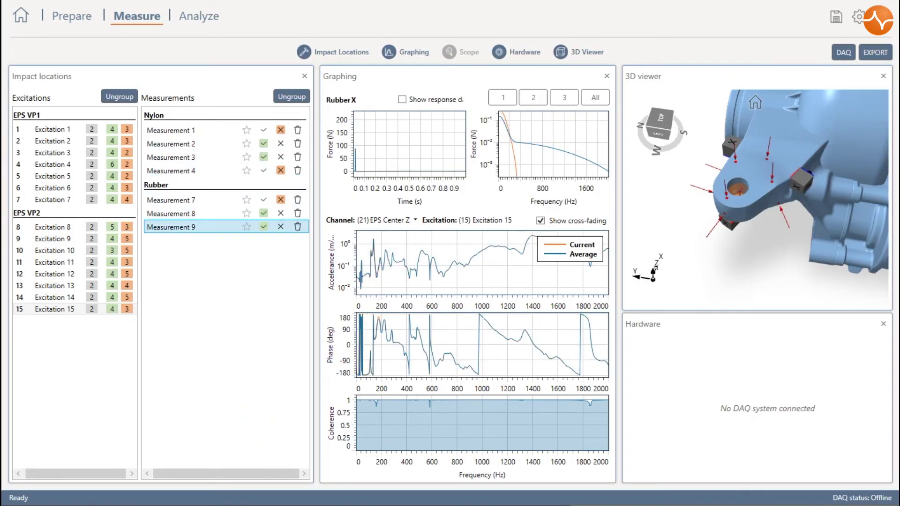
left_click_drag(589, 188, 762, 192)
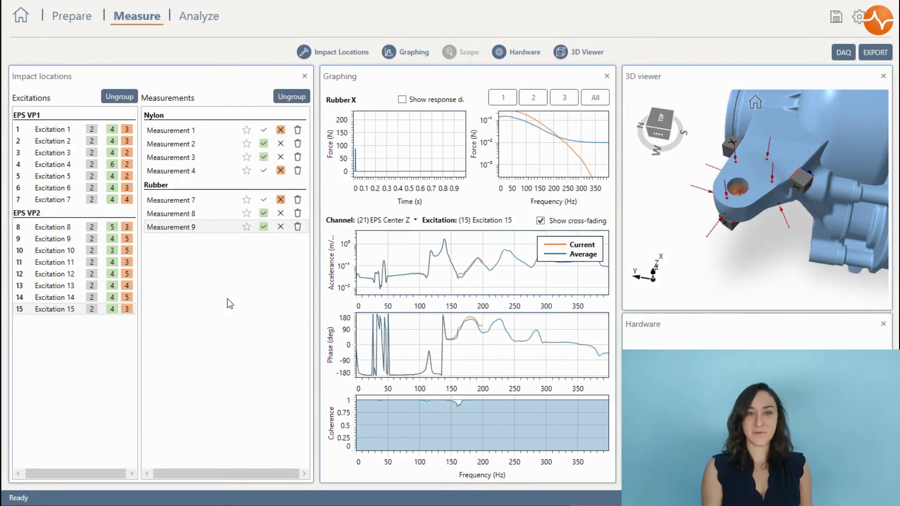
Step: Open the analysis and inspect the coherence of individual channels in the measurement matrix at Excitations 13, 5 and 12
left_click(194, 15)
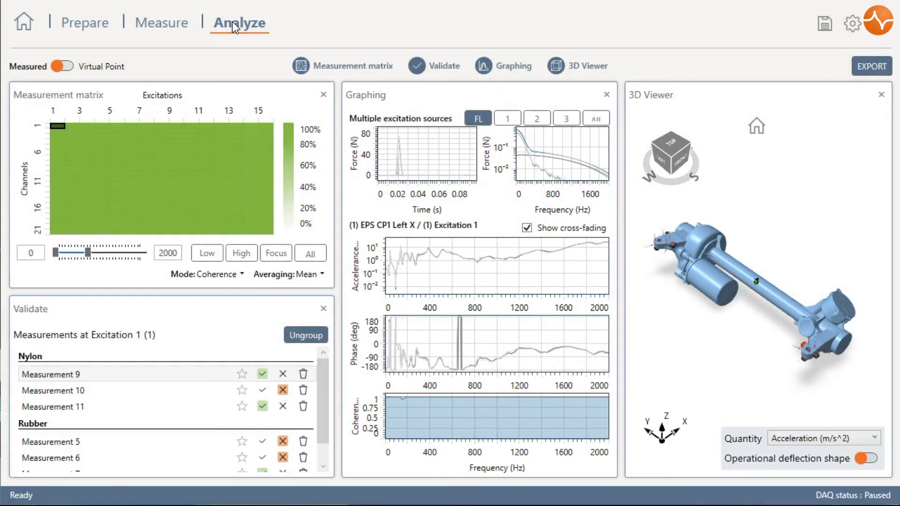
mouse_move(59, 127)
left_click(235, 167)
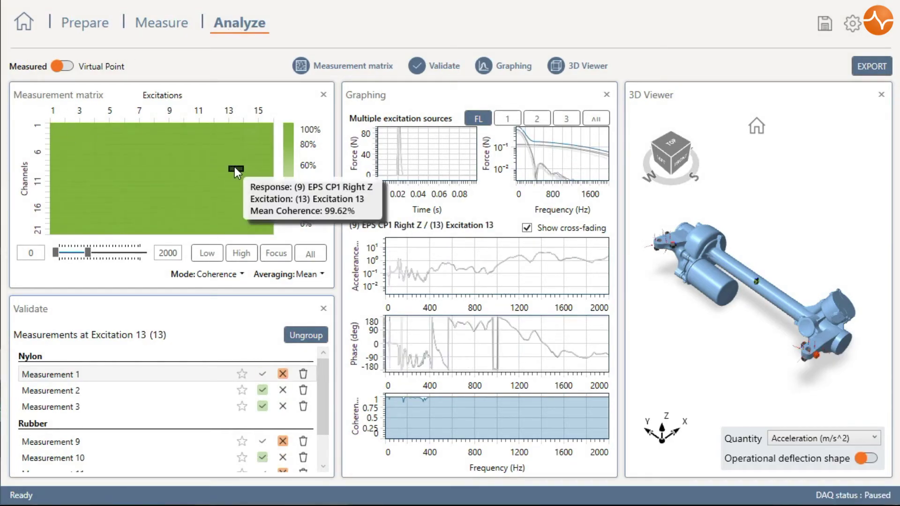
left_click(116, 178)
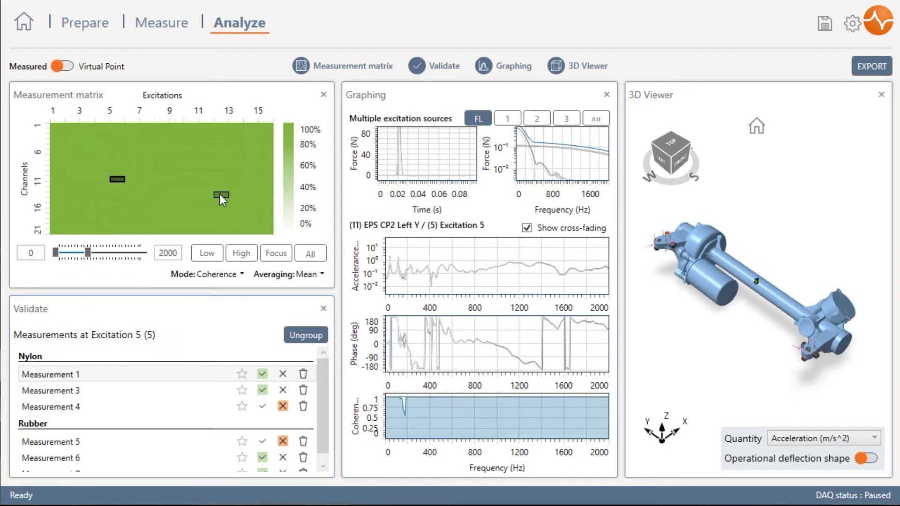
left_click(219, 194)
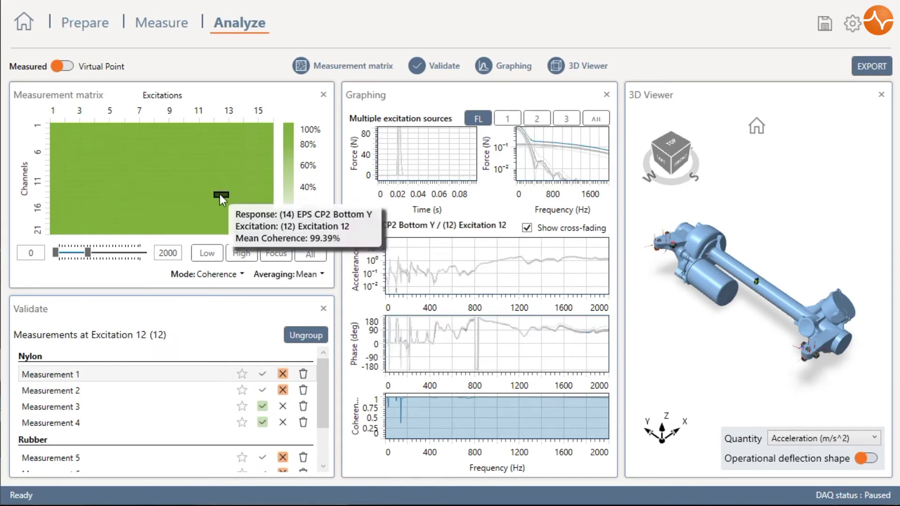
Step: Keep the matrix in Coherence mode with Mean averaging and narrow its colour scale to the highest coherence values
left_click(240, 274)
left_click(236, 275)
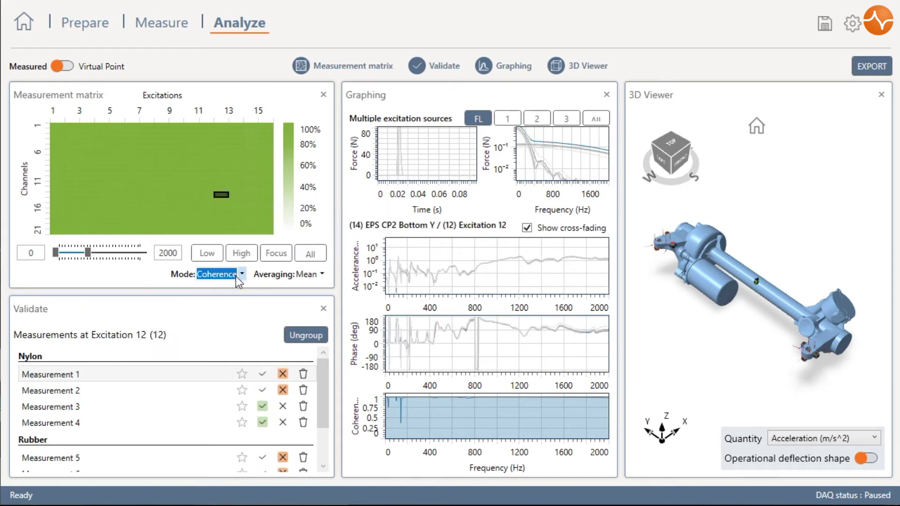
left_click(318, 274)
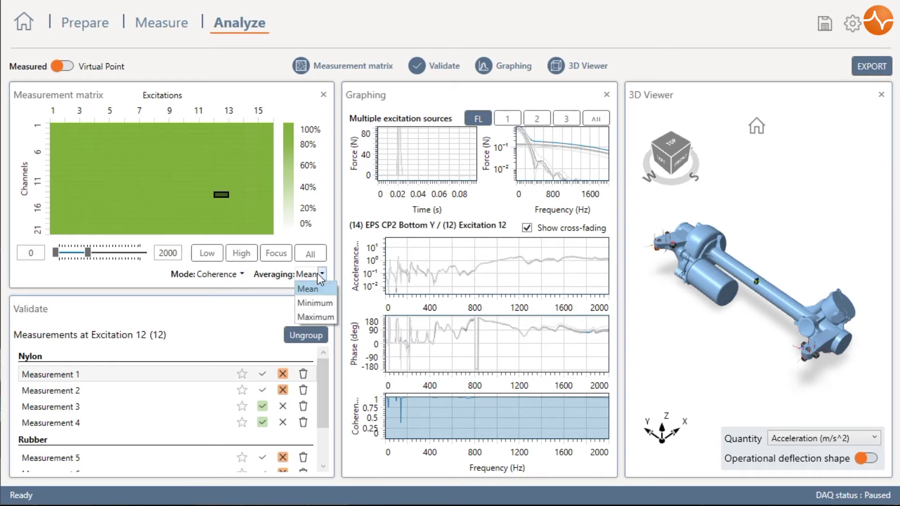
left_click(307, 288)
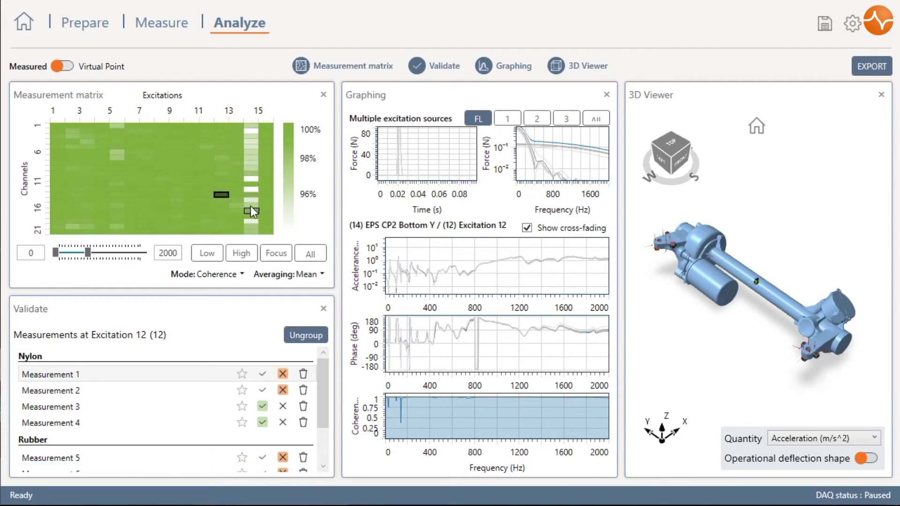
Step: For Excitation 14, accept nylon Measurement 5 and reject nylon Measurement 2, then restore the full 0 to 100% coherence scale
left_click(251, 179)
left_click(157, 376)
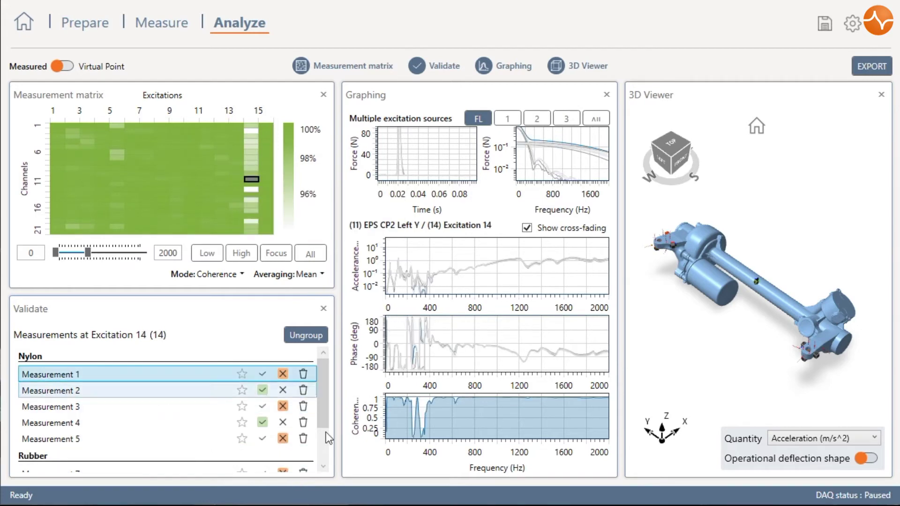
key("Down")
key("Down")
key("Down")
key("Down")
key("space")
key("Up")
key("Up")
key("space")
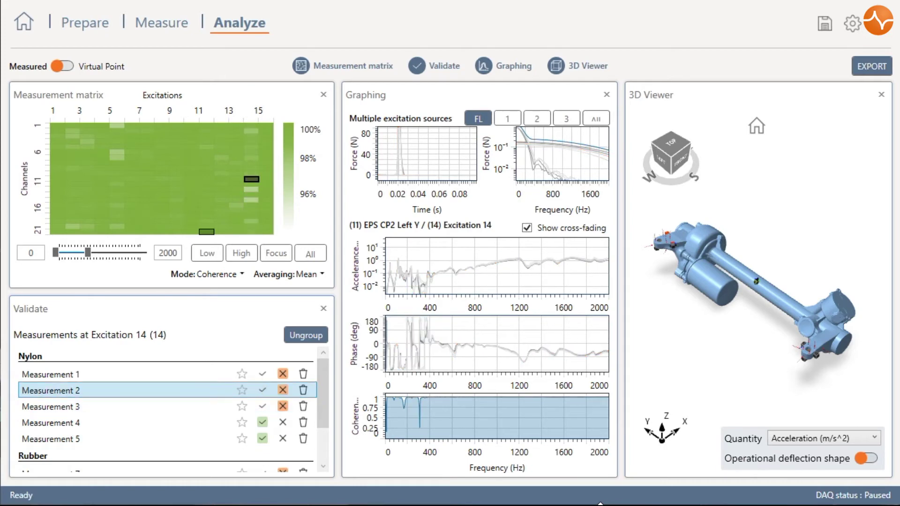
left_click_drag(309, 219, 309, 159)
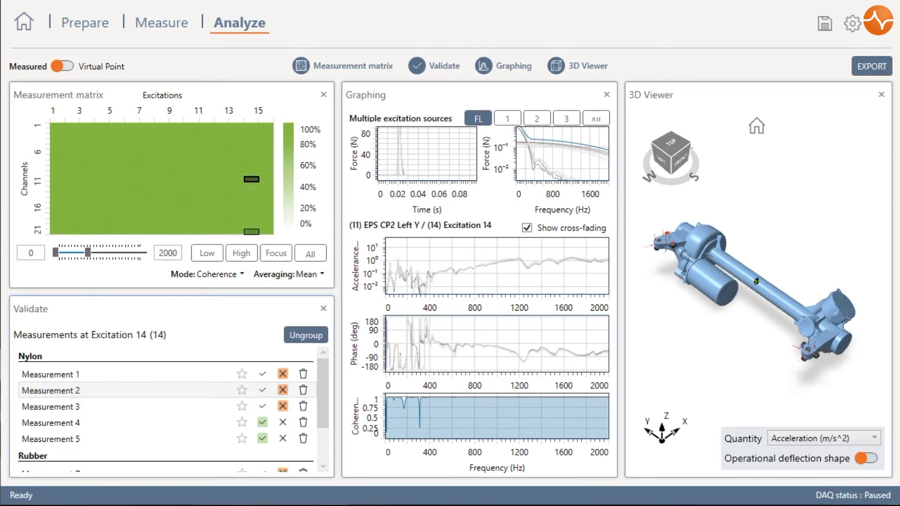
Step: Examine the operational deflection shape of Excitation 14 at 23 Hz with the range limited to 228 Hz, then turn the animation off
left_click(871, 460)
mouse_move(785, 327)
left_mouse_down()
mouse_move(757, 346)
mouse_move(803, 309)
left_mouse_up()
left_click_drag(87, 252, 65, 253)
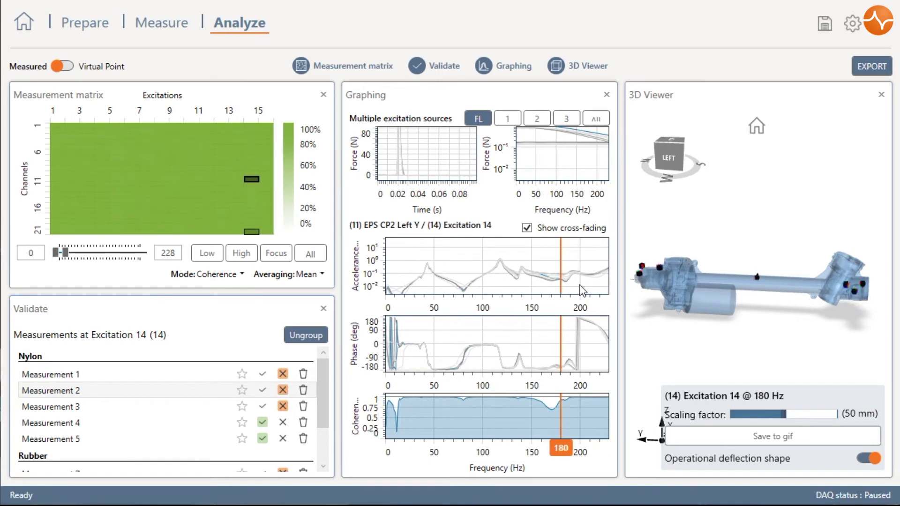
left_click_drag(561, 272, 409, 272)
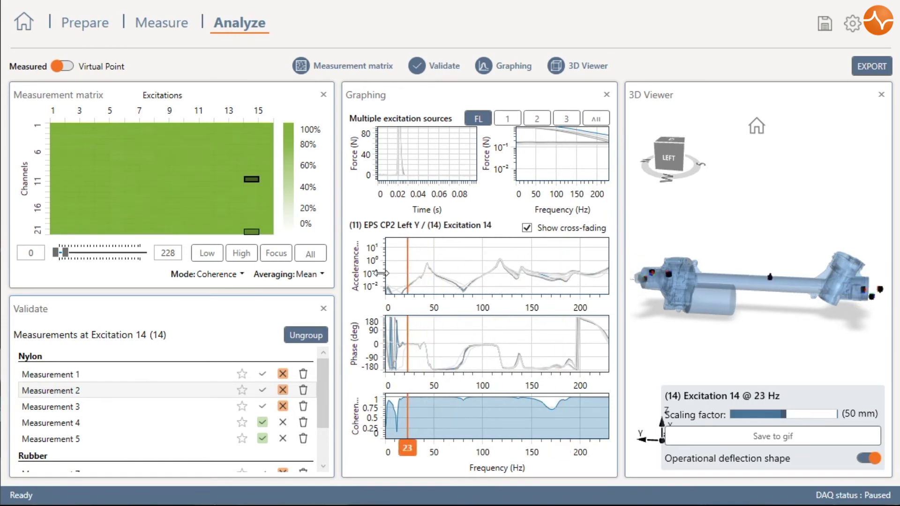
left_click_drag(681, 305, 732, 406)
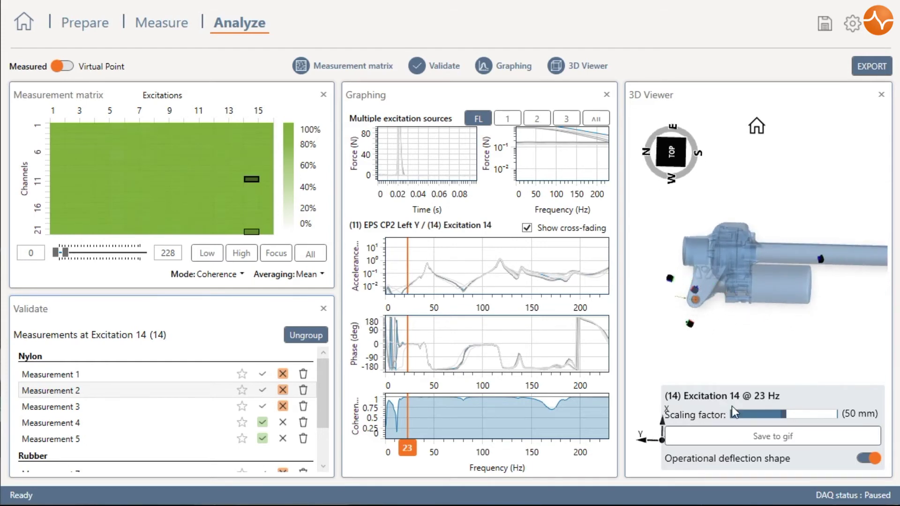
left_click(863, 459)
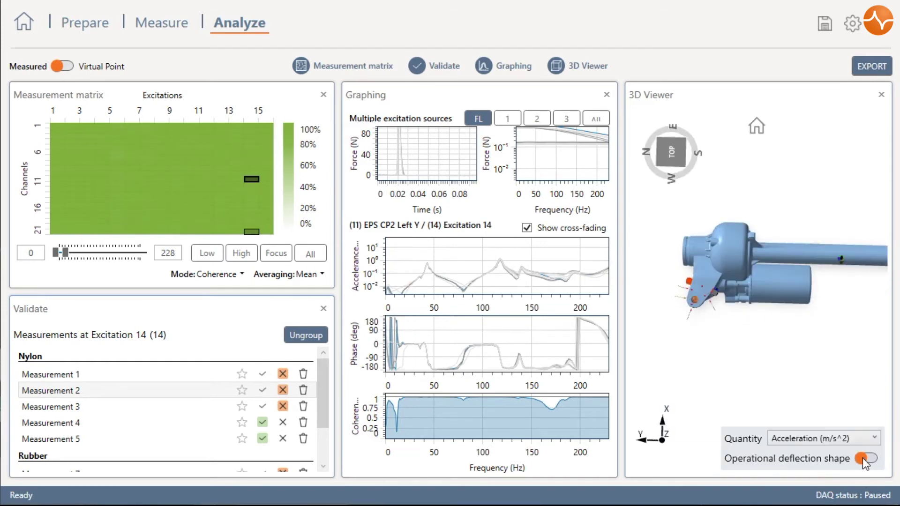
Step: Display Response Consistency in the matrix and inspect channel EPS CP2 Bottom Y at Excitation 4 with its sensor in 3D
left_click(226, 276)
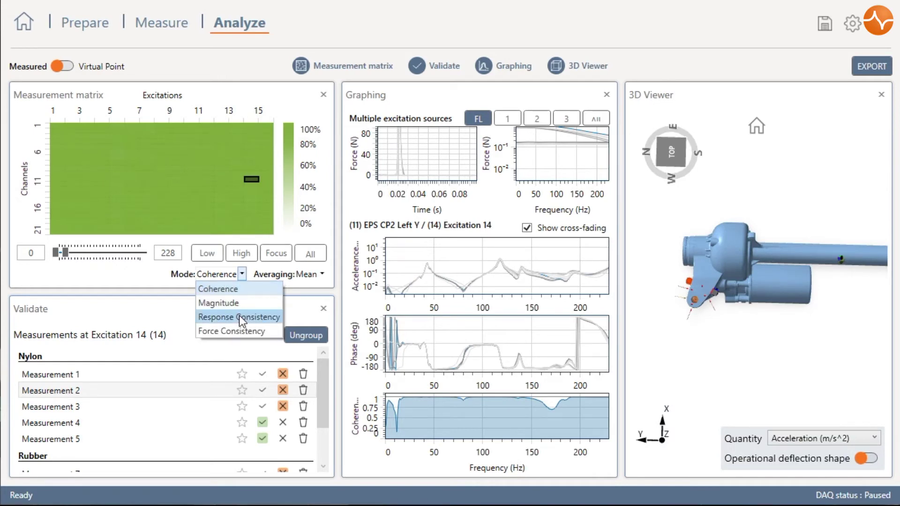
left_click(239, 315)
left_click(221, 195)
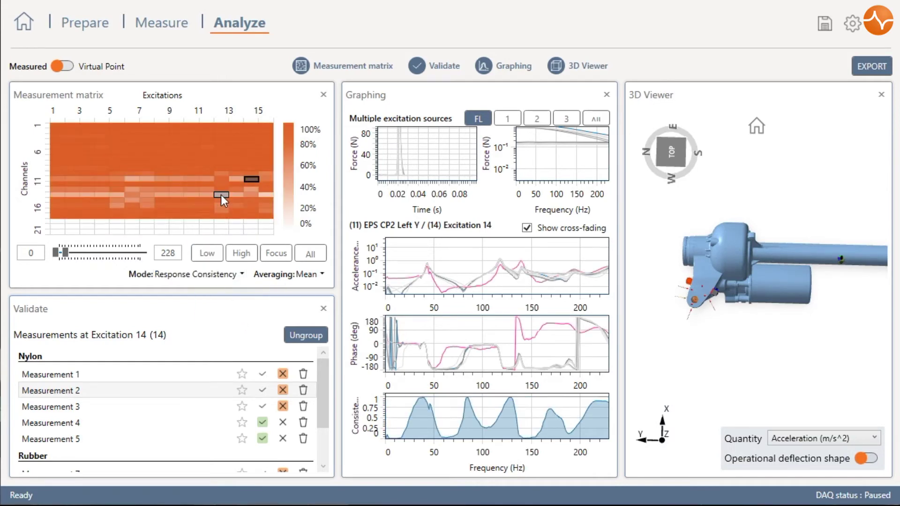
left_click(96, 196)
left_click_drag(755, 283, 760, 126)
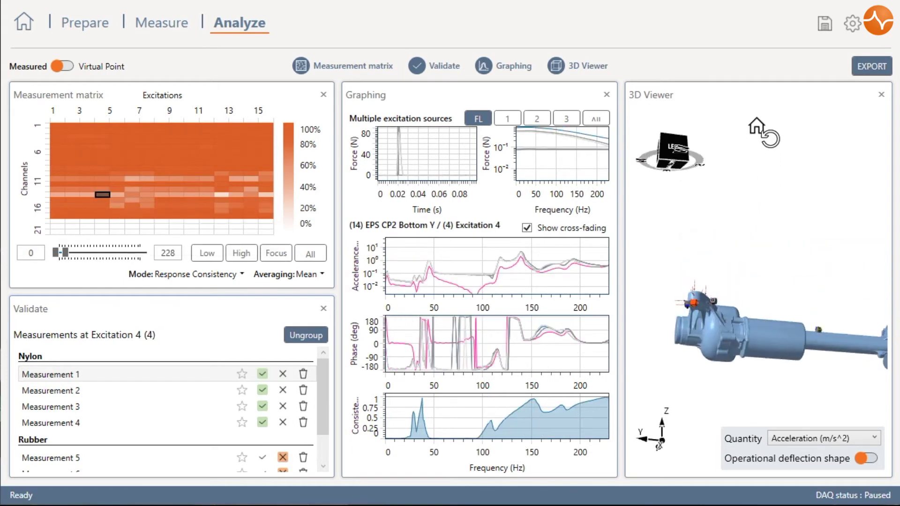
scroll(716, 290, "up", 5)
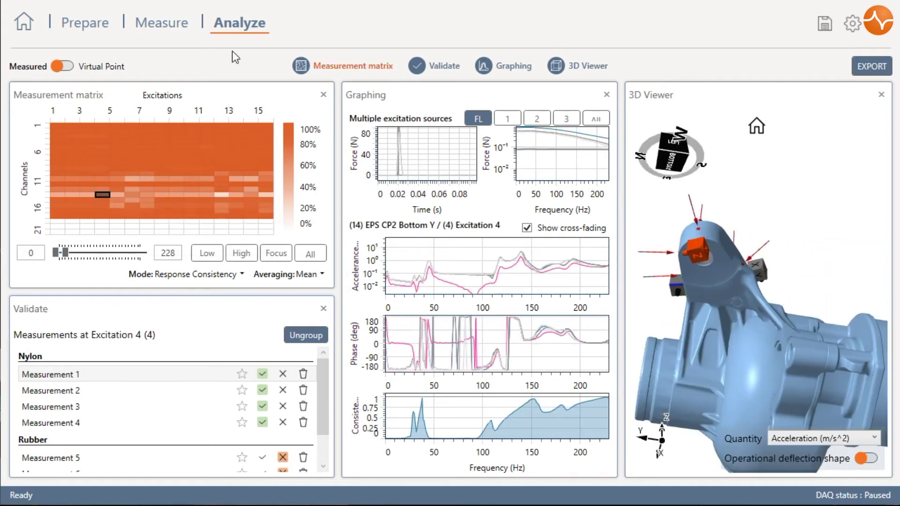
Step: Correct the mounting angle of the EPS CP2 Bottom accelerometer in the preparation model and return to the analysis
left_click(79, 23)
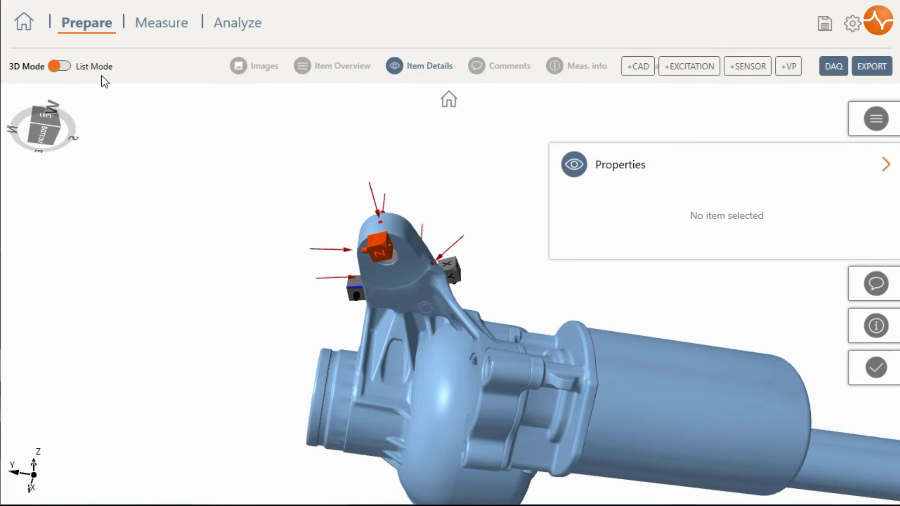
right_click(376, 246)
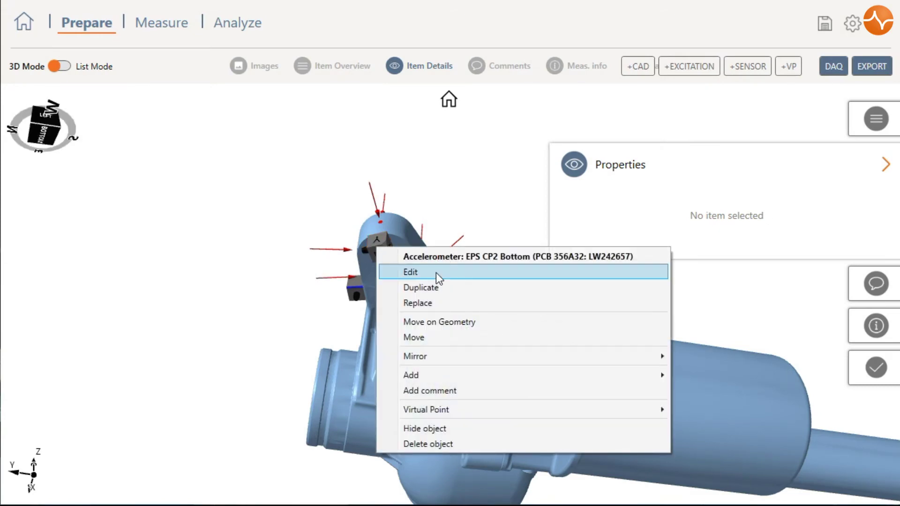
left_click(382, 272)
left_click_drag(635, 270, 561, 266)
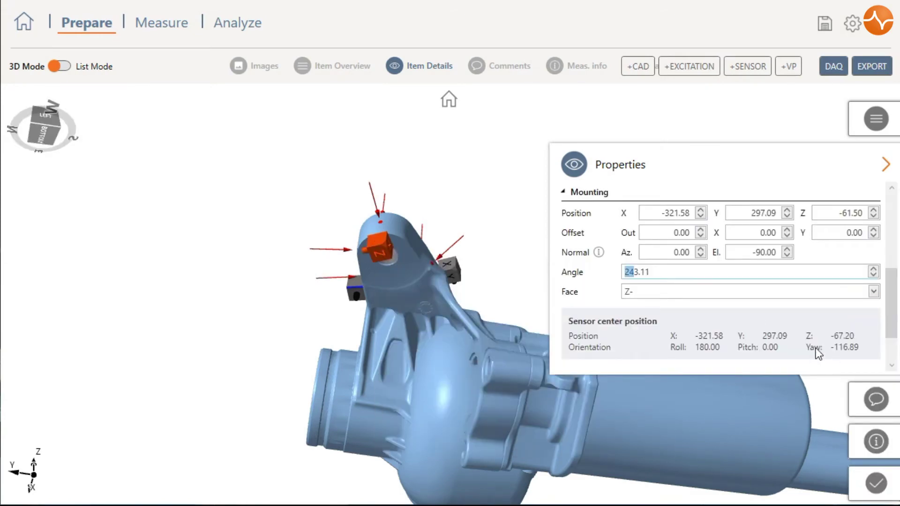
left_click_drag(481, 169, 462, 211)
left_click(239, 23)
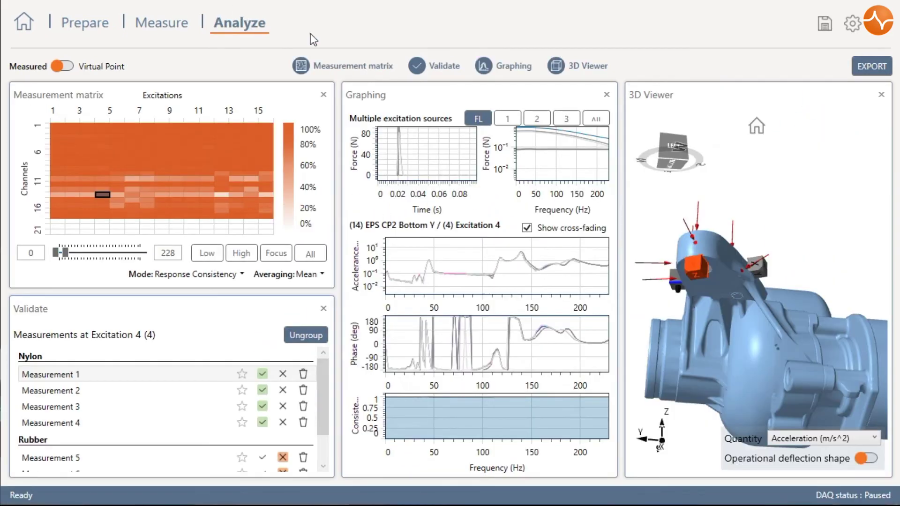
Step: Examine the operational deflection shape of Excitation 9 at 141 Hz from the left side, then turn the animation off
right_click(170, 157)
left_click(211, 220)
mouse_move(465, 317)
left_click(867, 459)
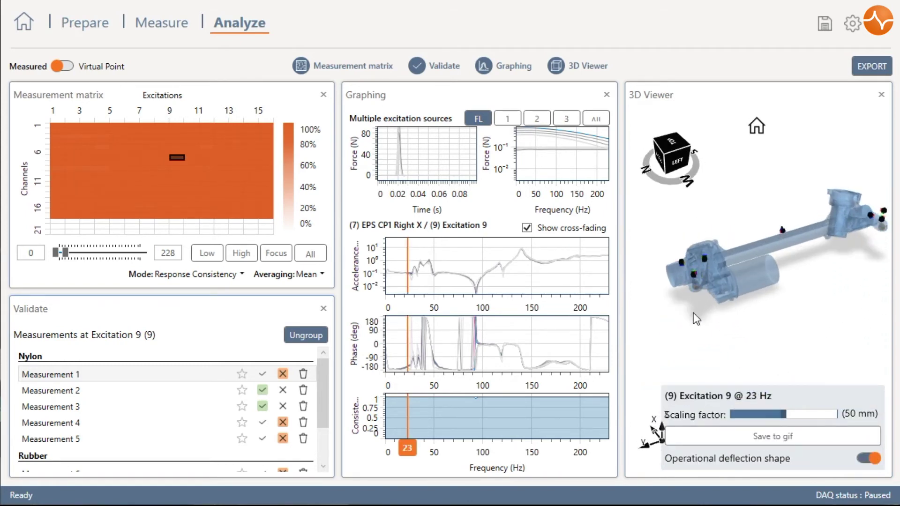
left_click_drag(408, 284, 522, 282)
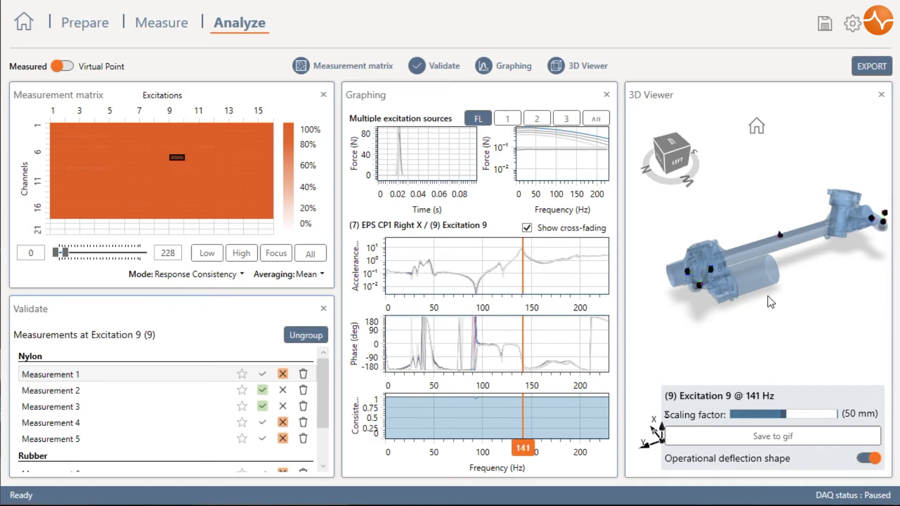
left_click(677, 161)
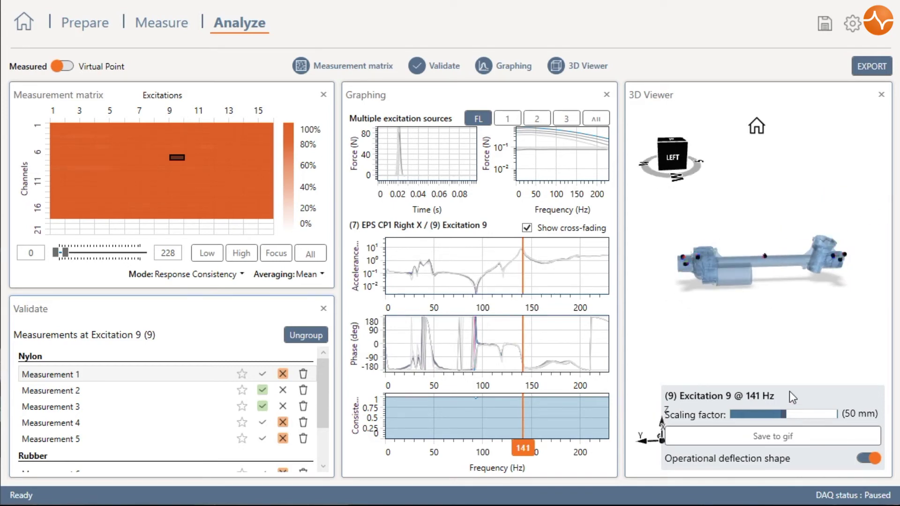
left_click(865, 460)
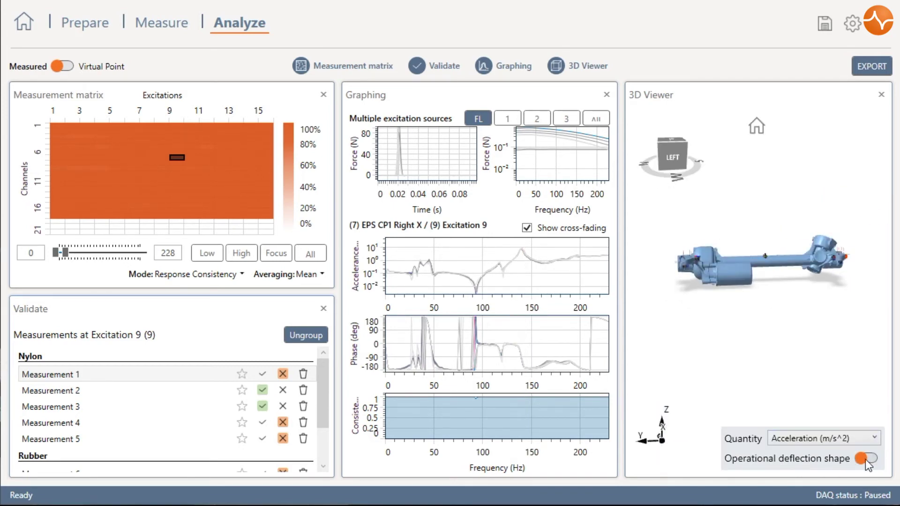
Step: Switch the analysis to Virtual Point results and review the response consistency, then the force consistency
left_click(64, 66)
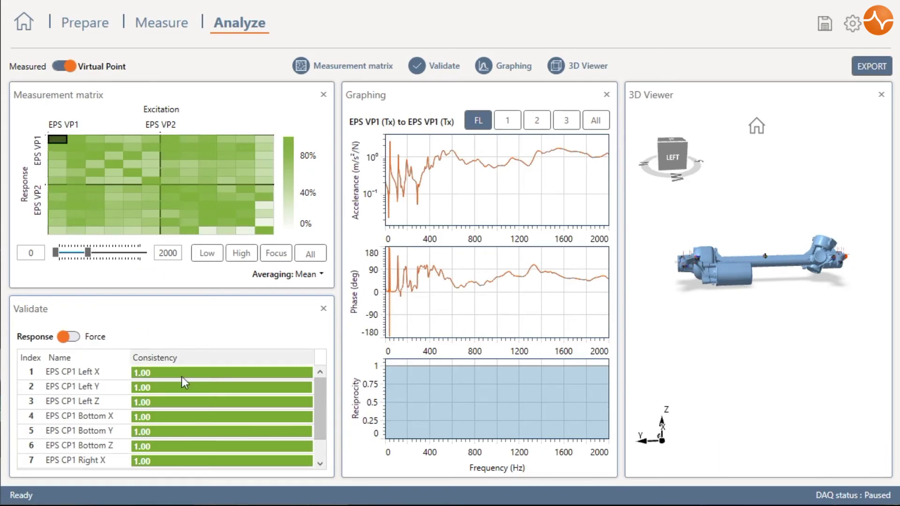
scroll(265, 393, "down", 2)
scroll(263, 393, "up", 2)
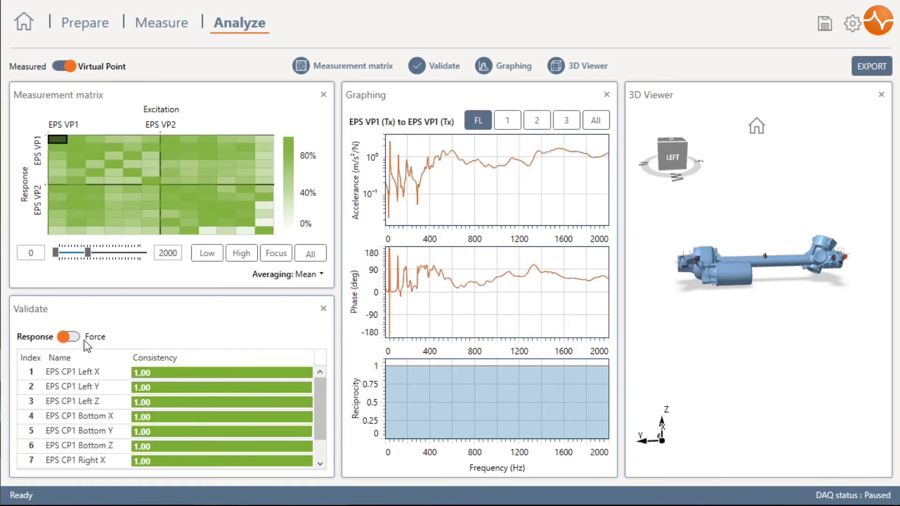
left_click(70, 337)
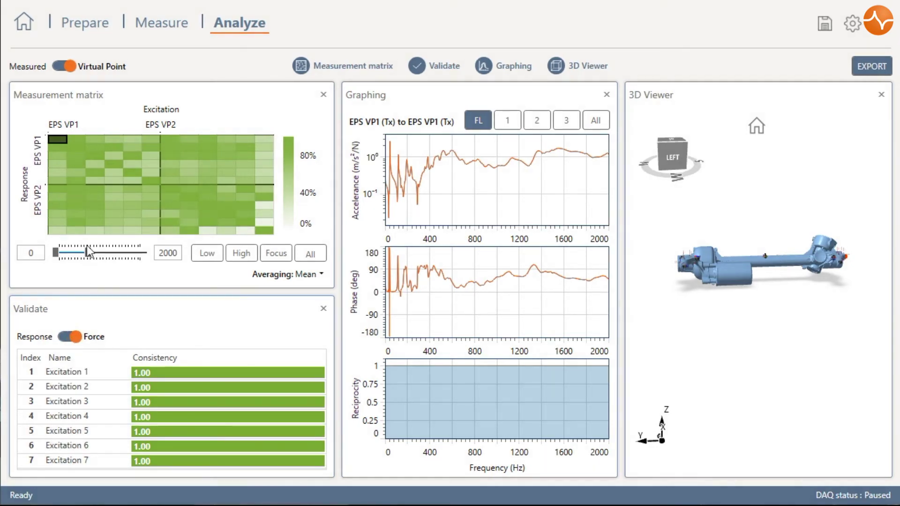
Step: Inspect the EPS VP1 driving-point responses along the matrix diagonal, from Ty through Tz, Rx and Ry to Rz
left_click(80, 147)
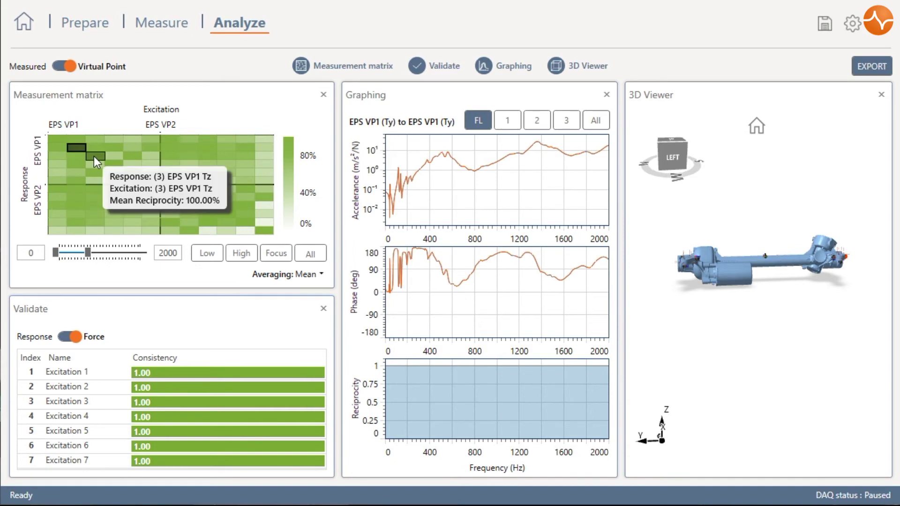
left_click(93, 157)
left_click(109, 164)
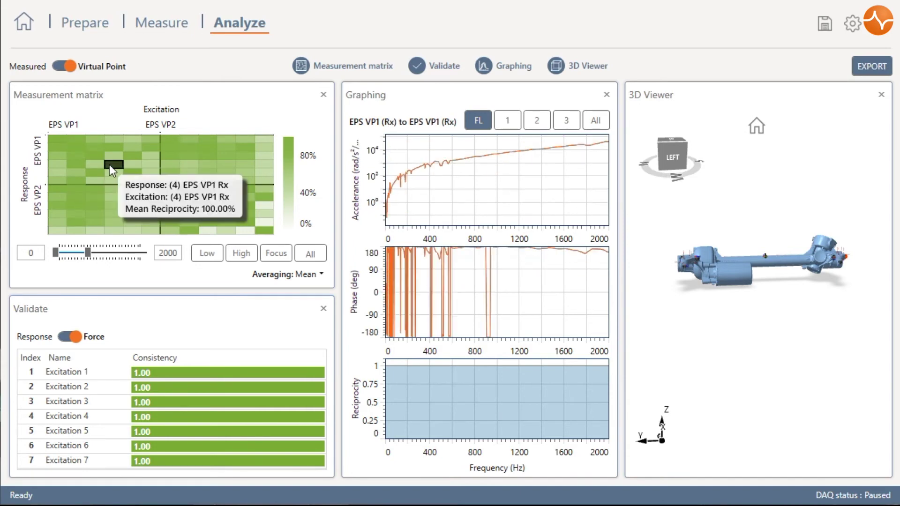
left_click(128, 173)
left_click(152, 179)
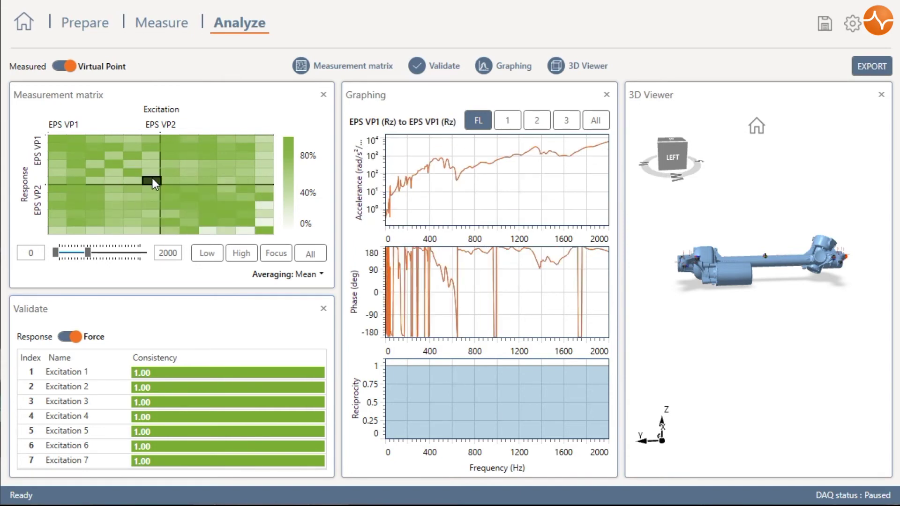
Step: Inspect the reciprocity from EPS VP2 to EPS VP1 for Tx, Ty and Tz, limiting the frequency range to 551 Hz
left_click(171, 141)
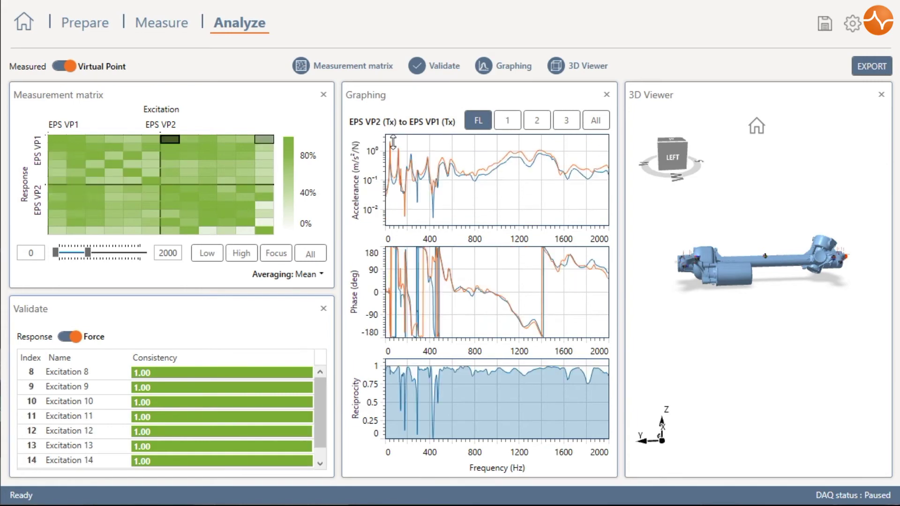
scroll(584, 235, "up", 5)
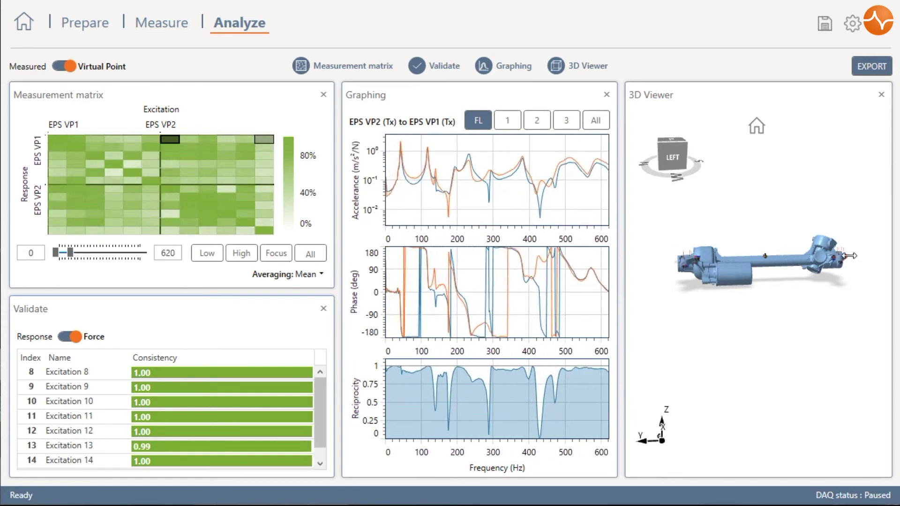
left_click(182, 148)
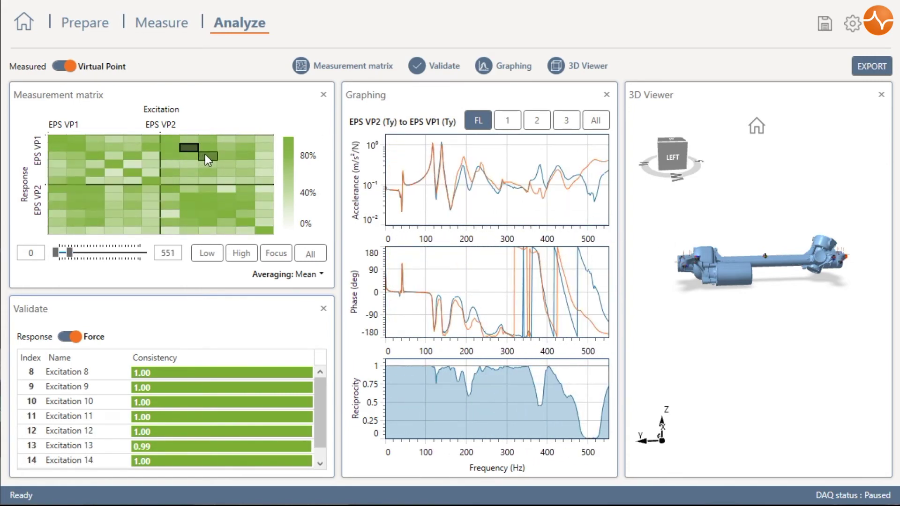
left_click(205, 155)
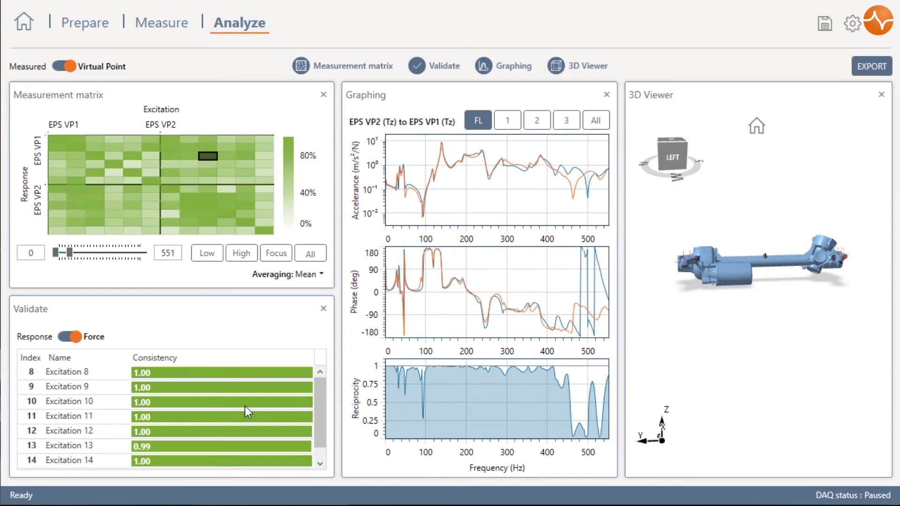